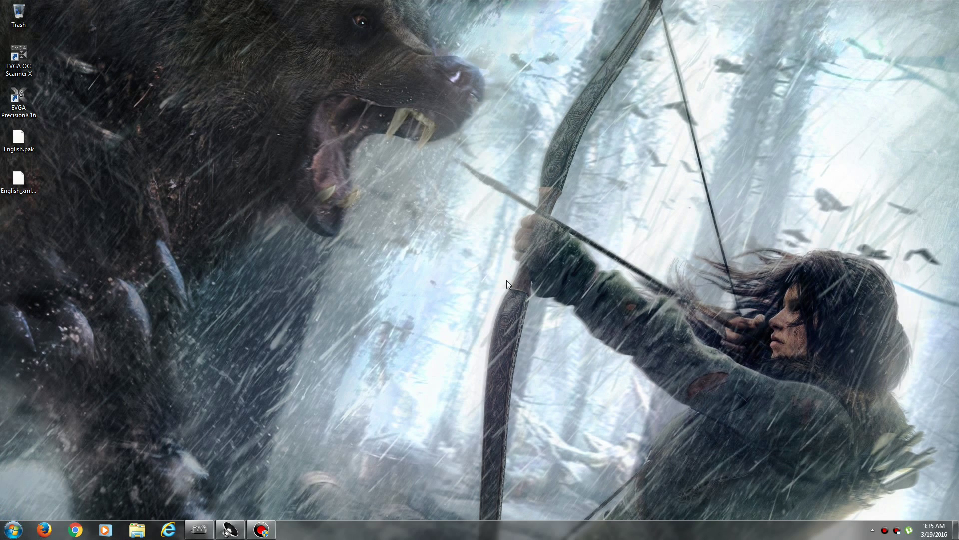
- Open Computer, then the C: drive's Program Files (x86) folder, and browse its contents
click(14, 530)
click(150, 340)
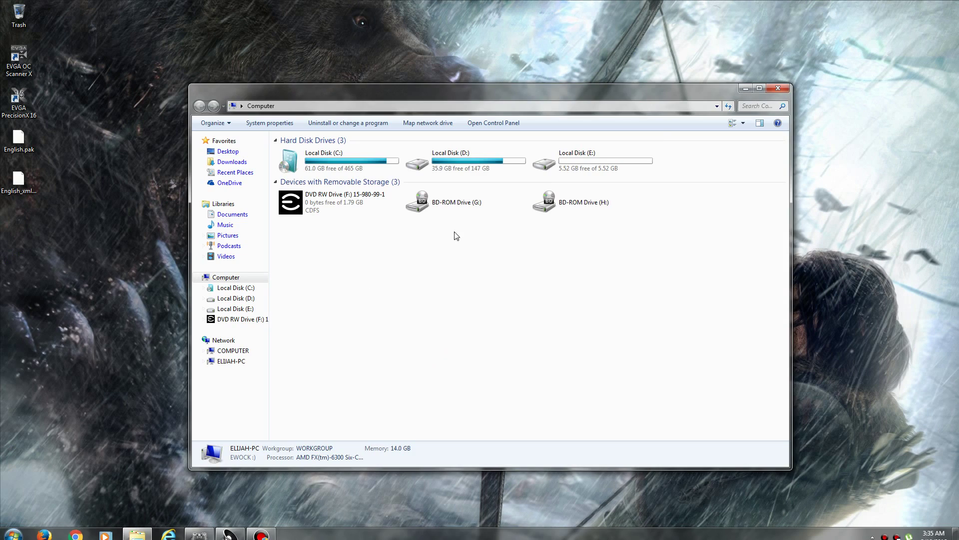
double_click(363, 154)
double_click(334, 373)
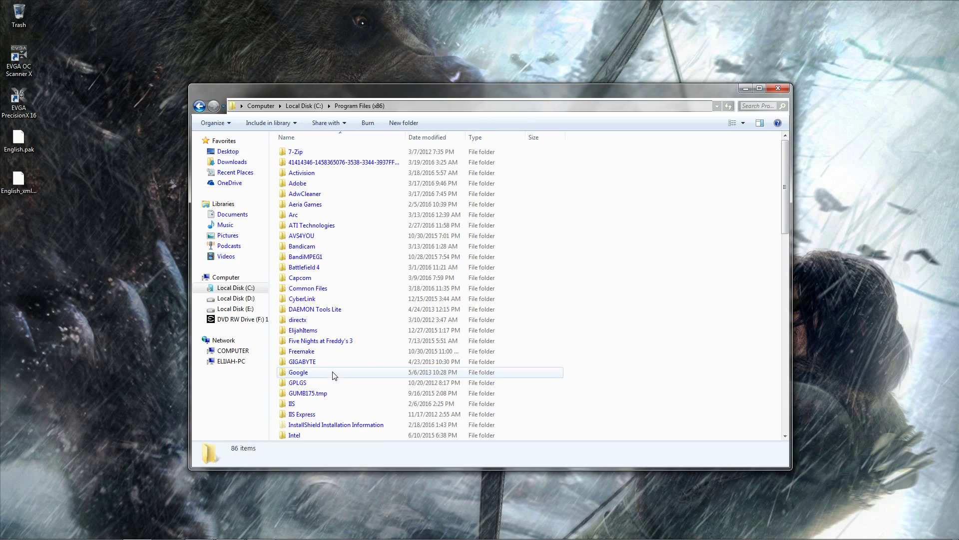
click(293, 361)
scroll(294, 361, down, 3)
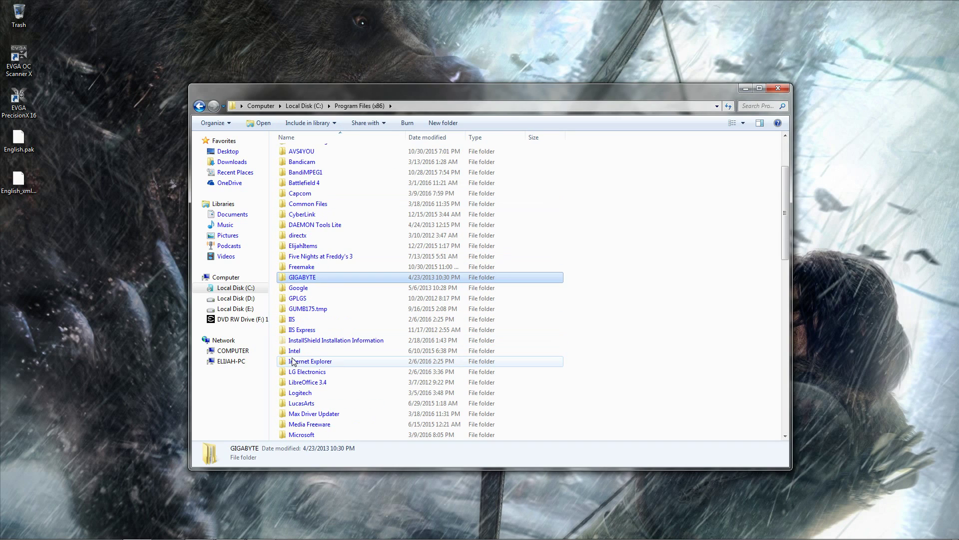
scroll(294, 361, down, 13)
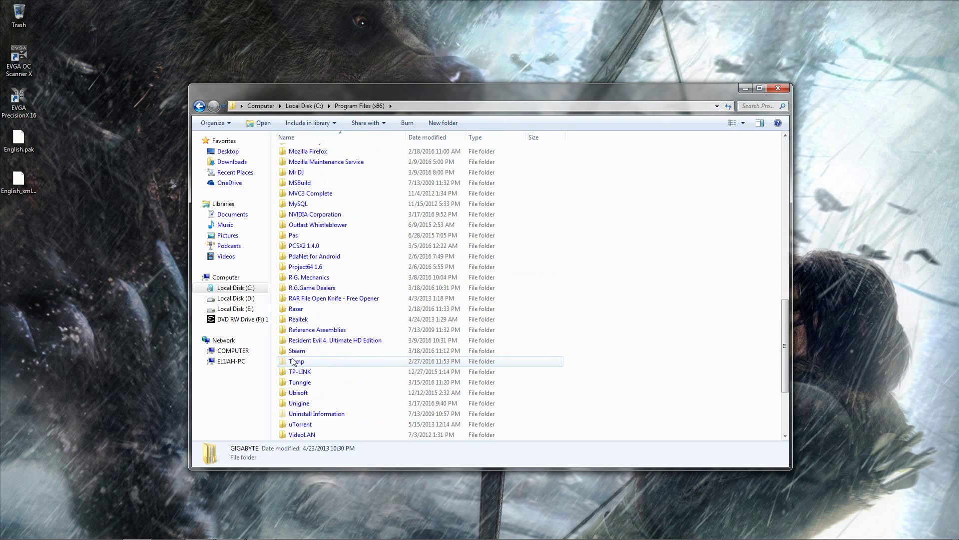
scroll(308, 200, up, 3)
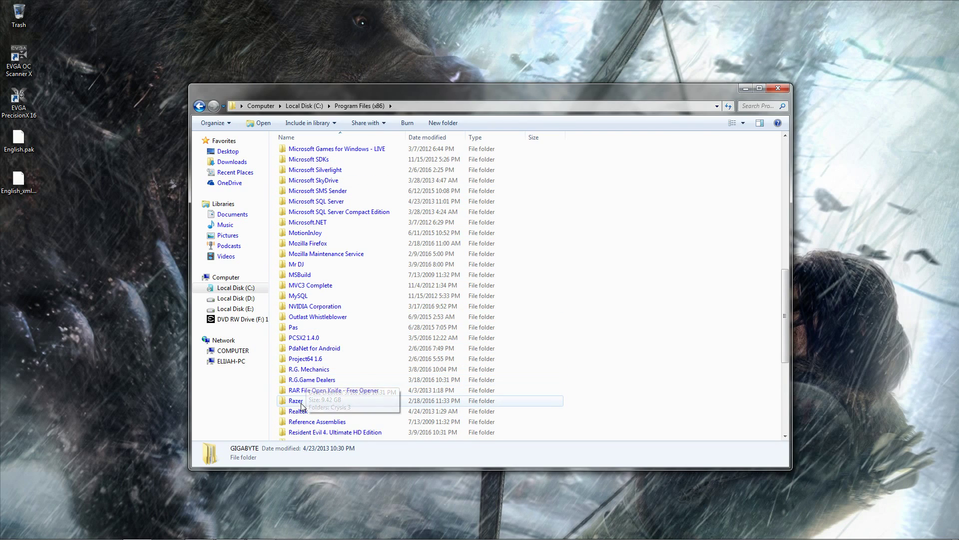
scroll(307, 394, down, 3)
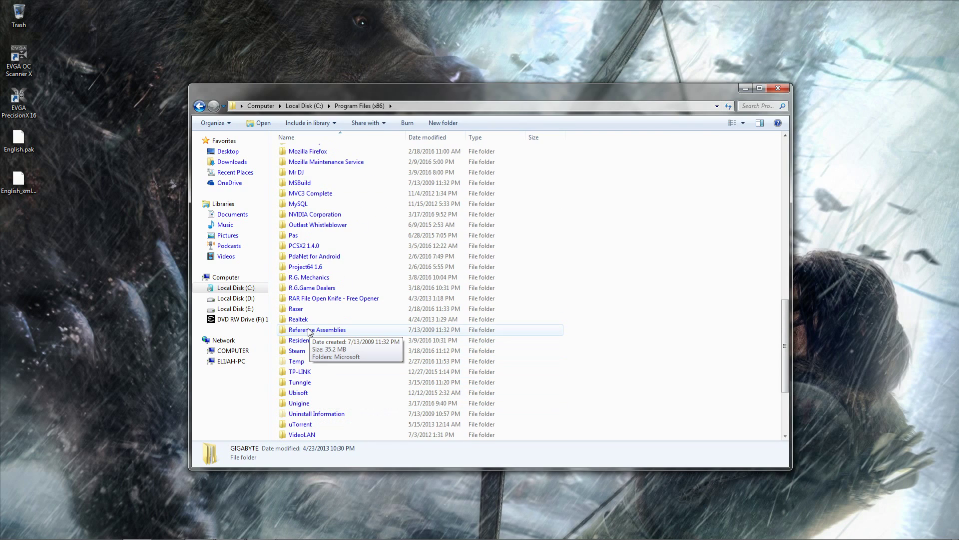
scroll(308, 331, up, 1)
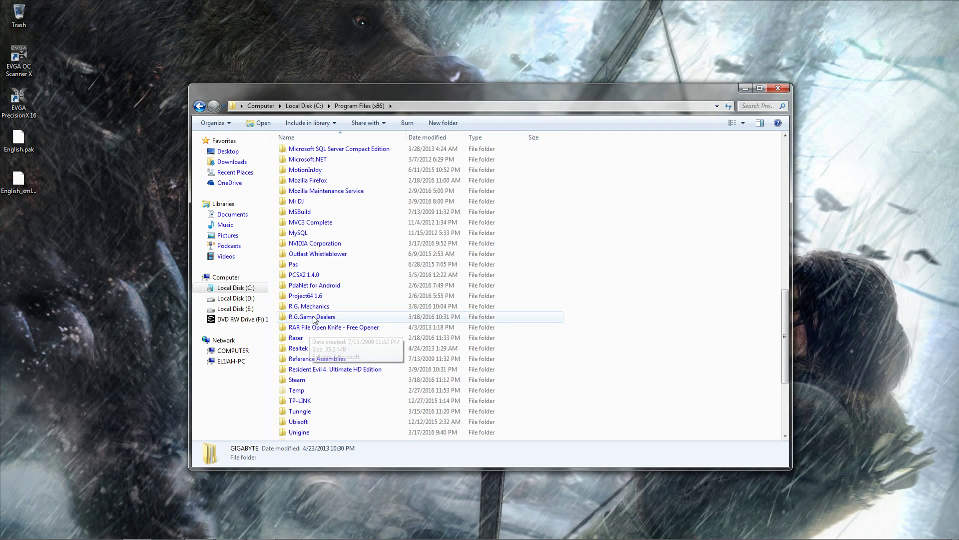
- Go into R.G.Game Dealers > Crysis 3 > bin32 and launch Crysis3.exe
double_click(310, 319)
double_click(307, 154)
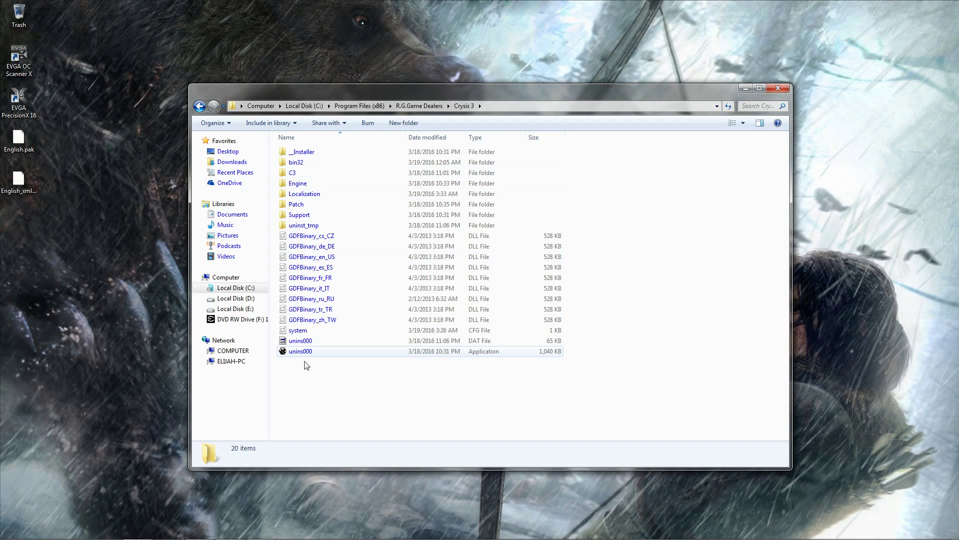
double_click(307, 165)
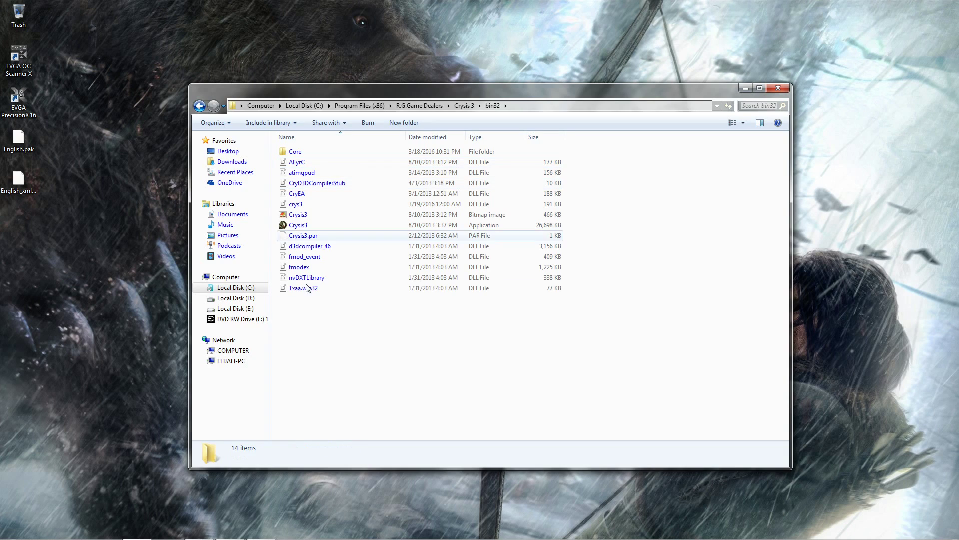
click(299, 228)
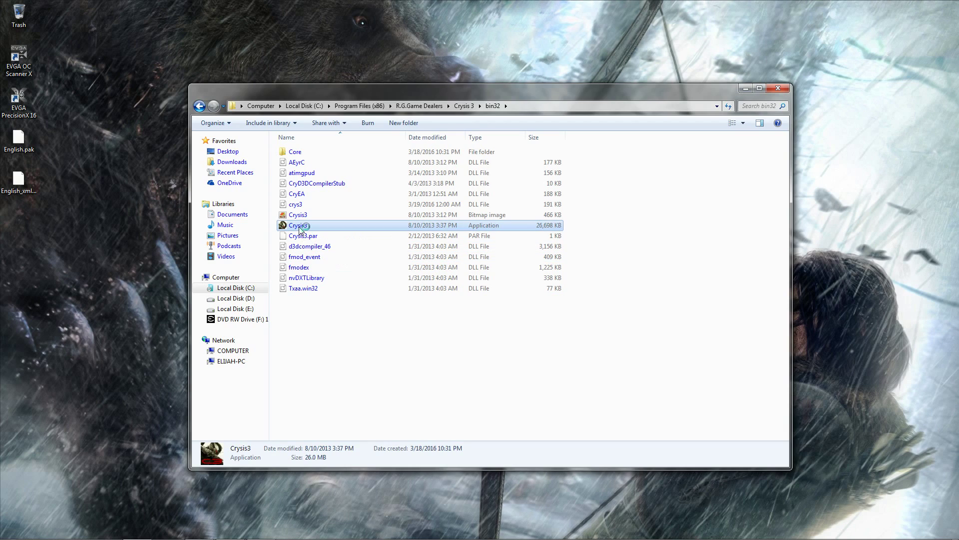
double_click(440, 225)
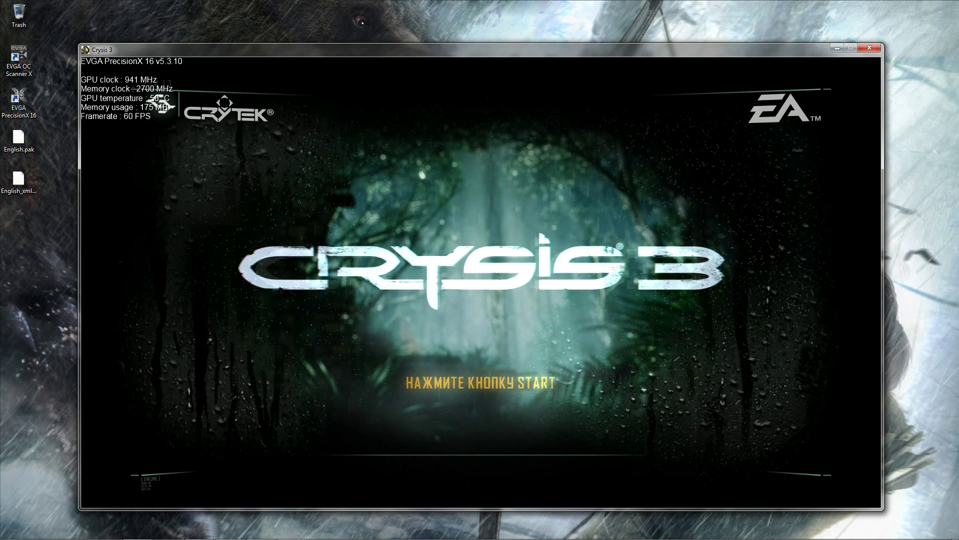
- Step through the Russian main menu, then quit via ВЫХОД and confirm with ДА
key(Return)
key(Down)
key(Down)
key(Down)
key(Down)
key(Down)
key(Down)
key(Down)
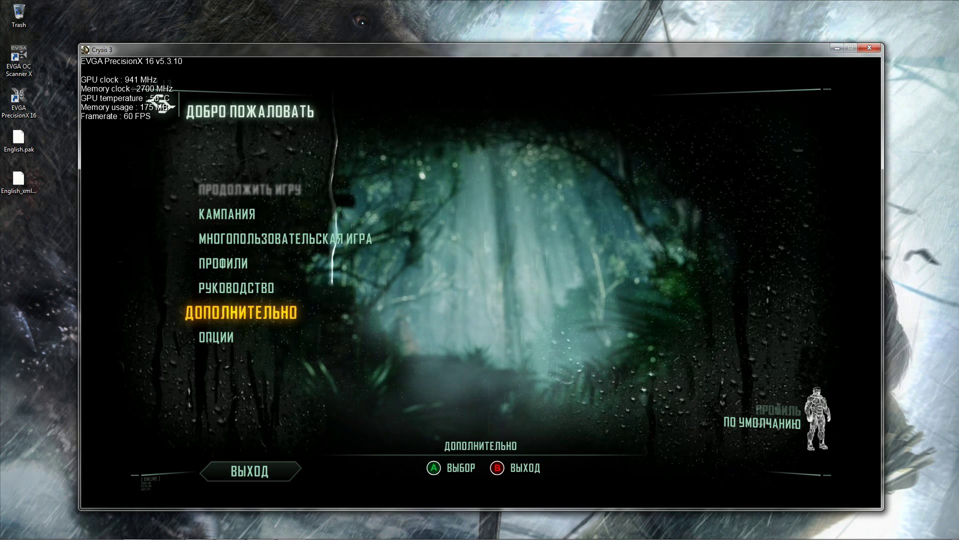
key(Up)
key(Up)
key(Up)
key(Up)
key(Up)
key(Up)
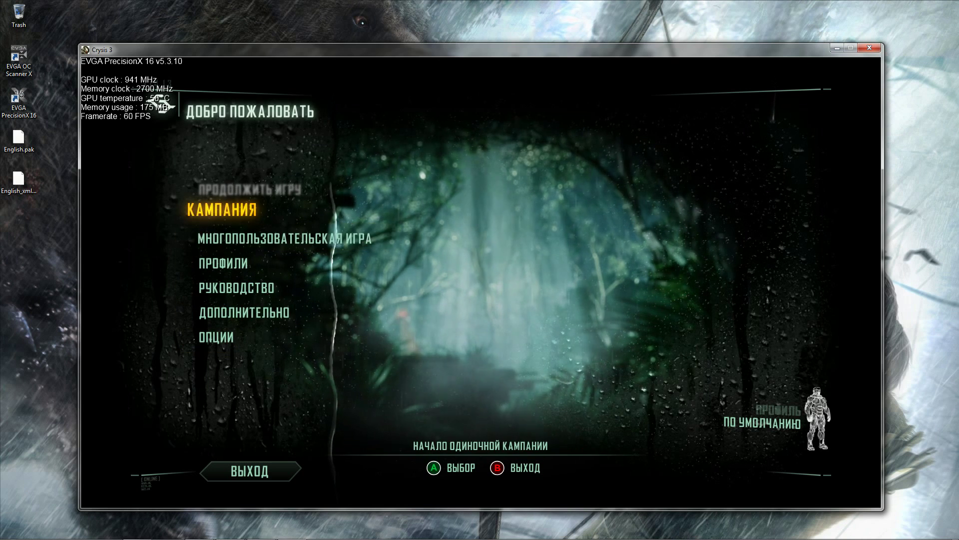
key(Down)
key(Down)
key(Down)
key(Down)
key(Down)
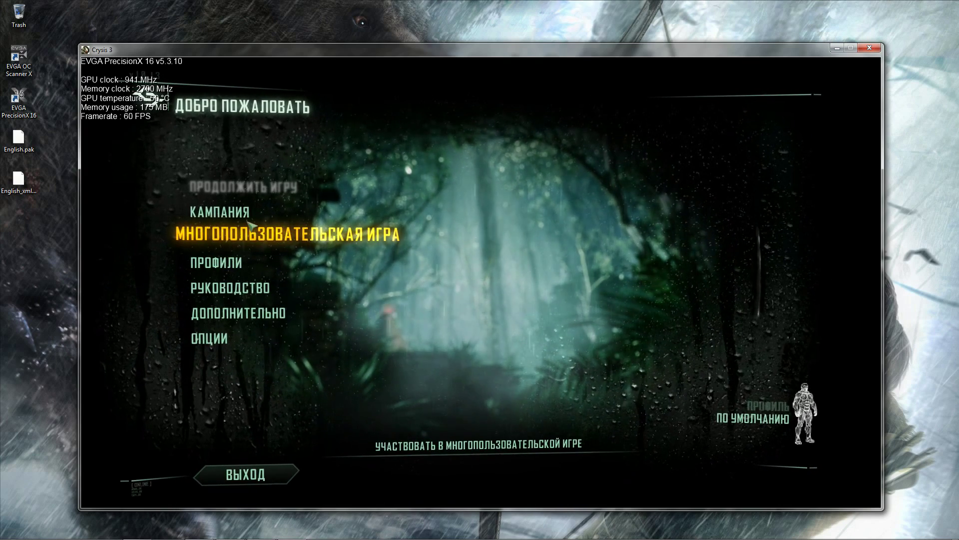
click(242, 478)
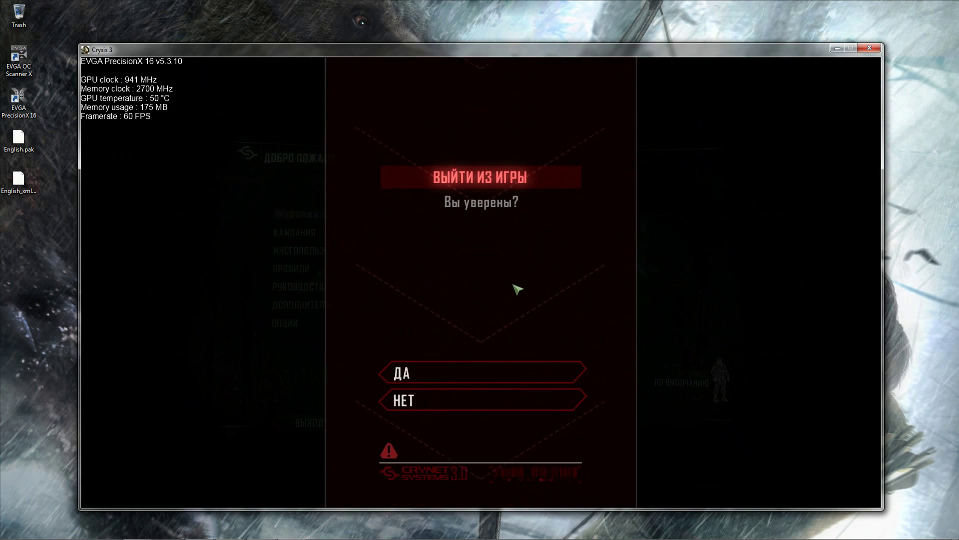
click(475, 370)
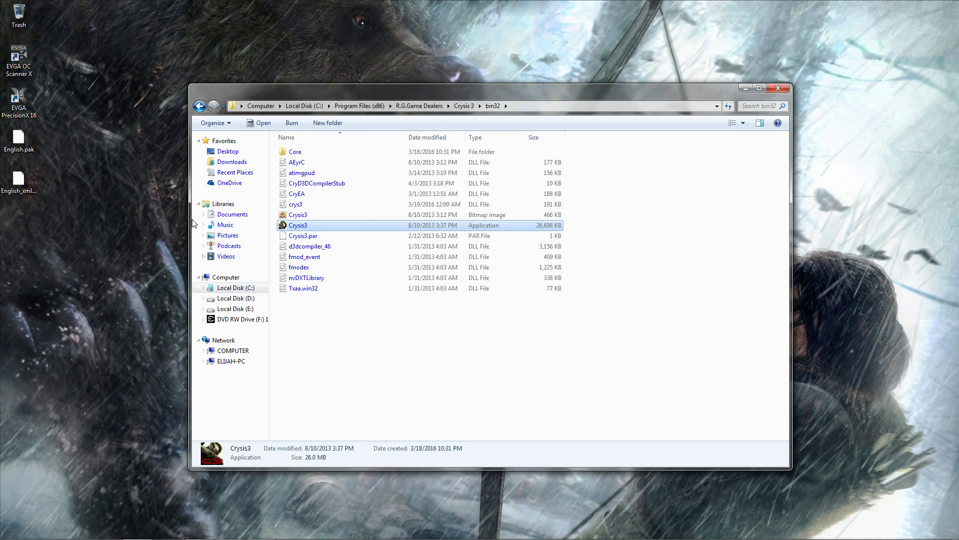
- Open the Localization folder to inspect its Russian.pak and Russian_xml.pak files
click(201, 106)
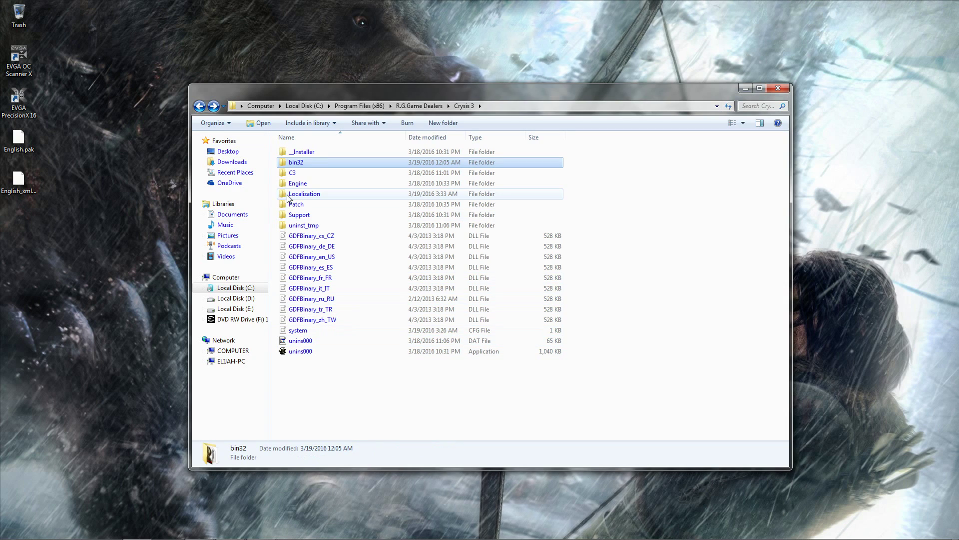
click(307, 381)
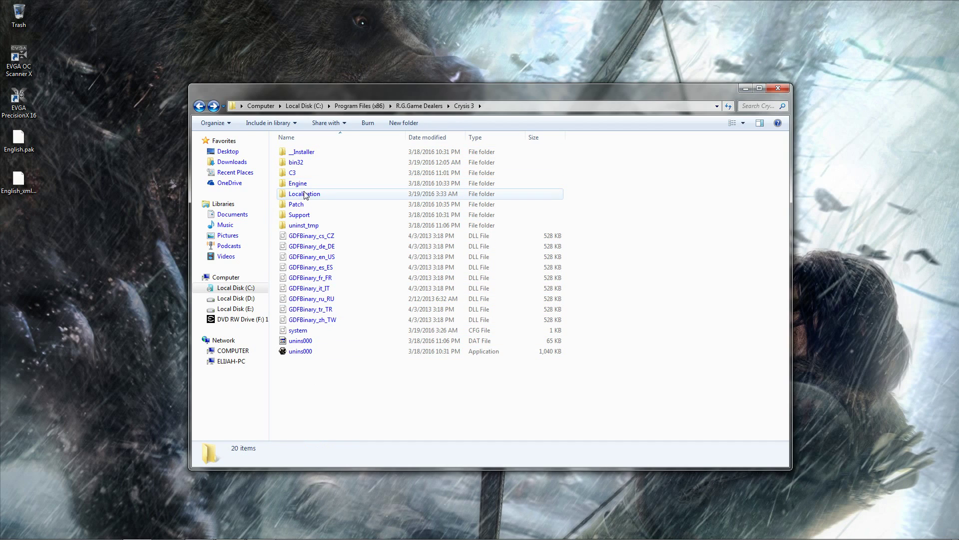
double_click(306, 195)
click(196, 106)
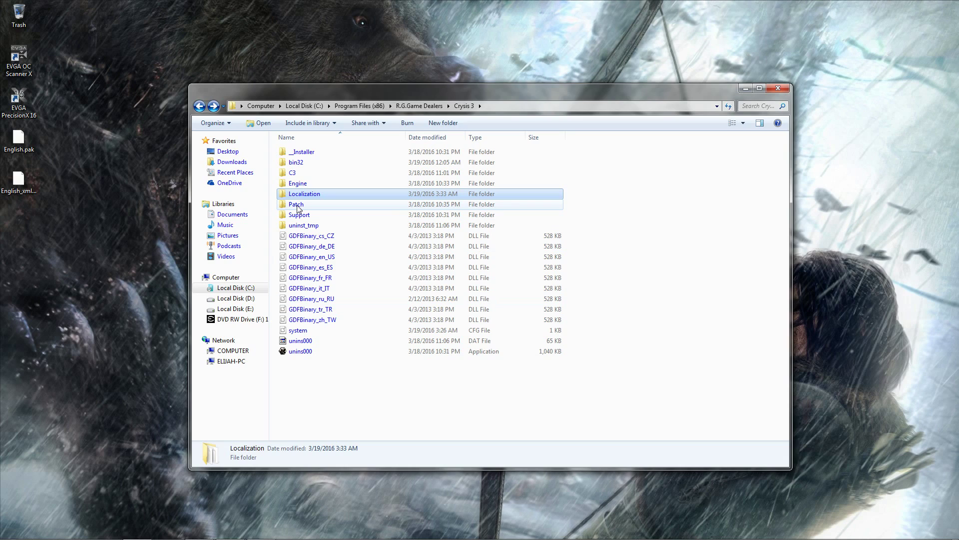
mouse_move(300, 209)
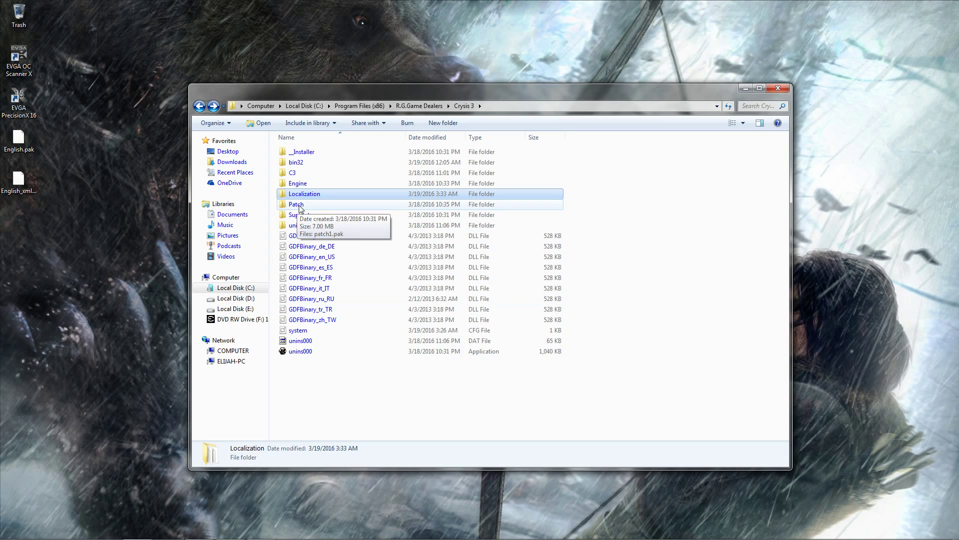
click(306, 394)
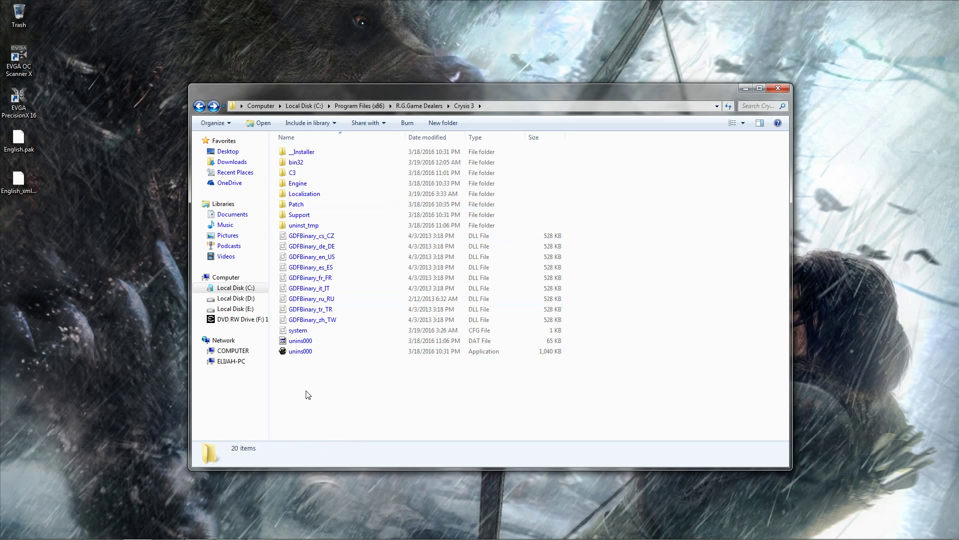
double_click(303, 194)
key(BackSpace)
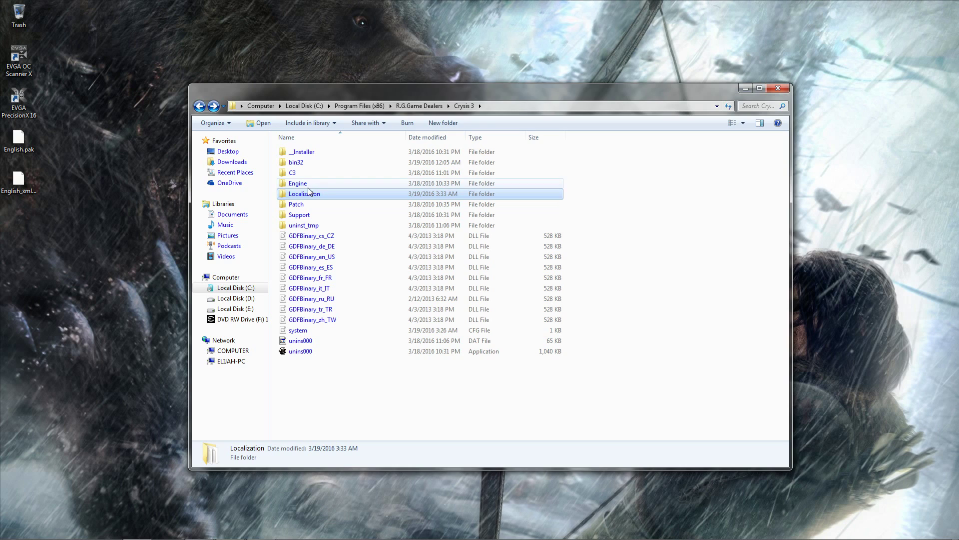
double_click(307, 195)
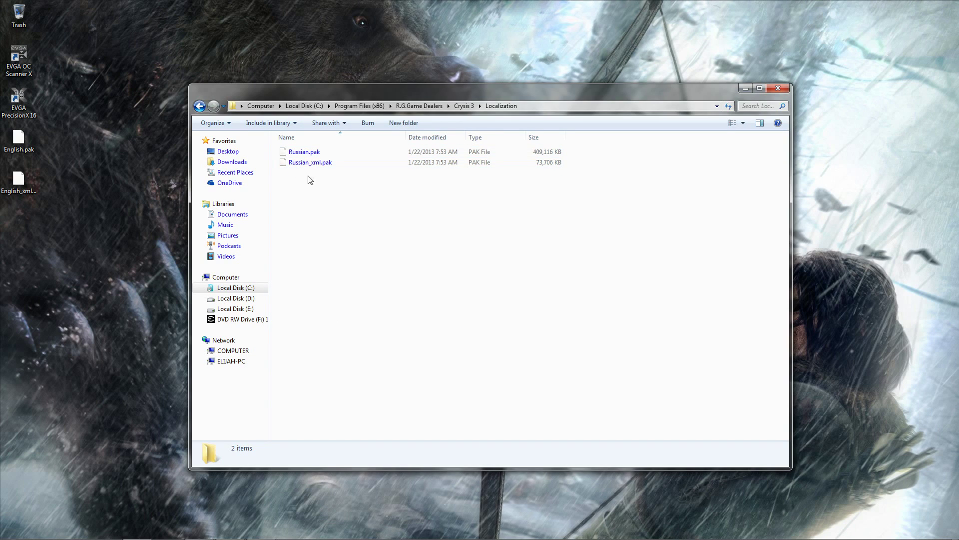
- Move the Russian paks to the desktop, abandon adding the English paks, then return the Russian paks
drag(302, 184, 27, 274)
click(468, 307)
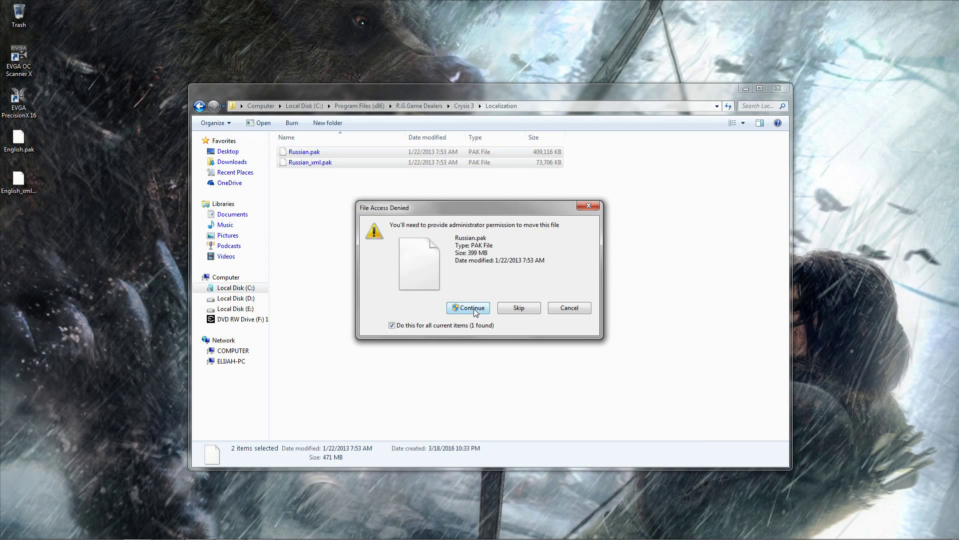
drag(46, 184, 353, 183)
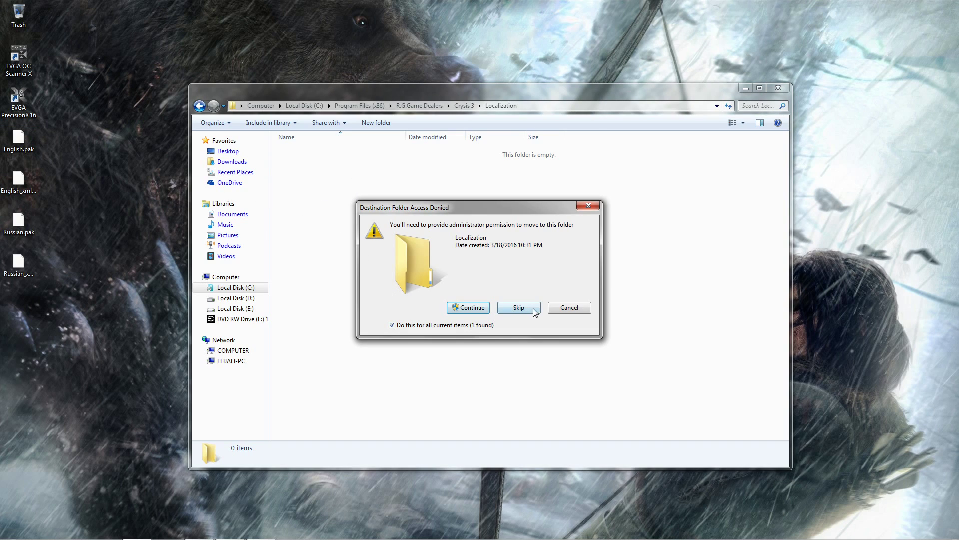
click(569, 310)
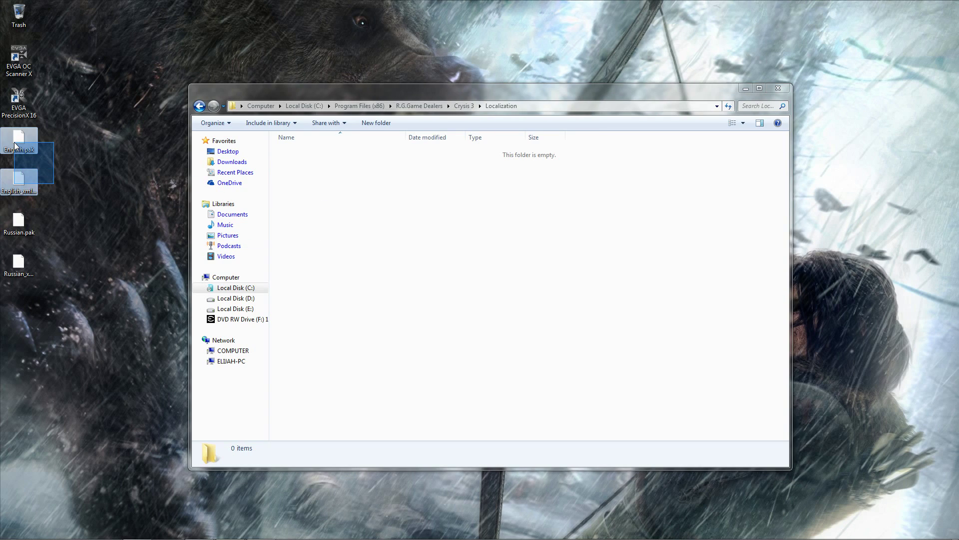
drag(47, 298, 338, 252)
click(484, 309)
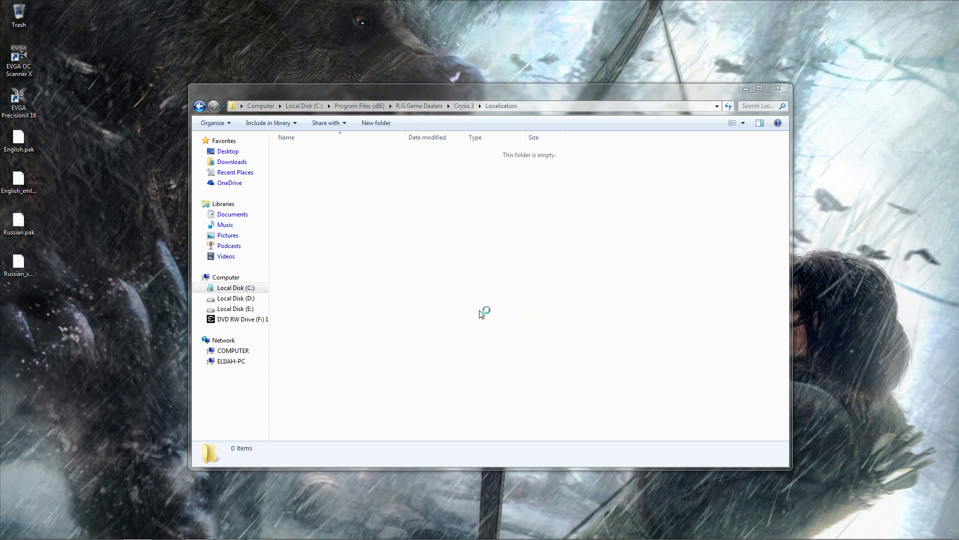
- Move the Crysis 3 system config file to the desktop and open it for editing
click(200, 106)
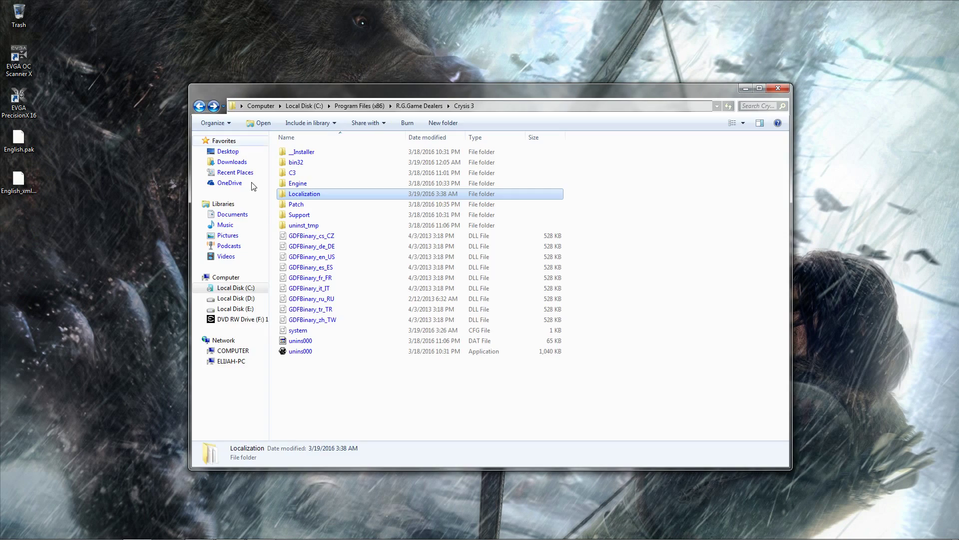
drag(300, 330, 64, 289)
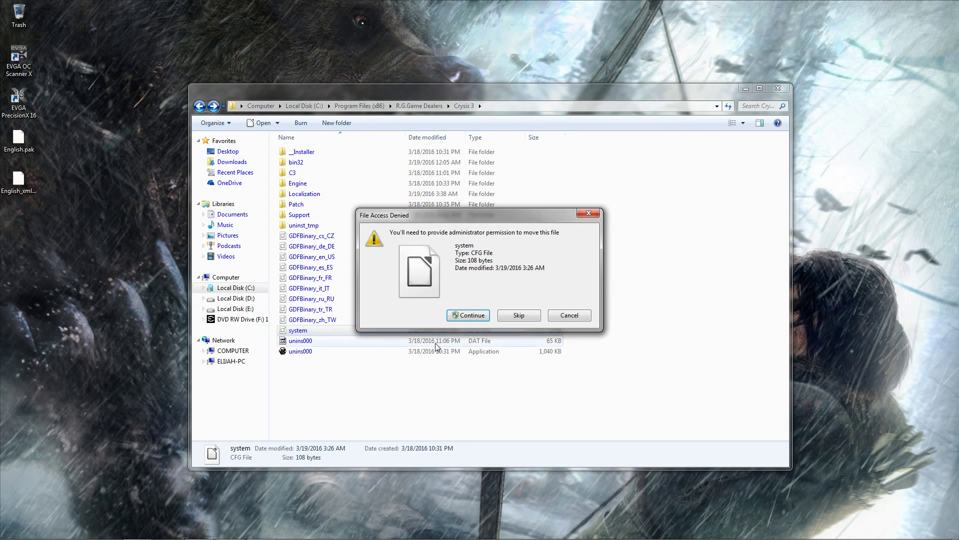
click(473, 313)
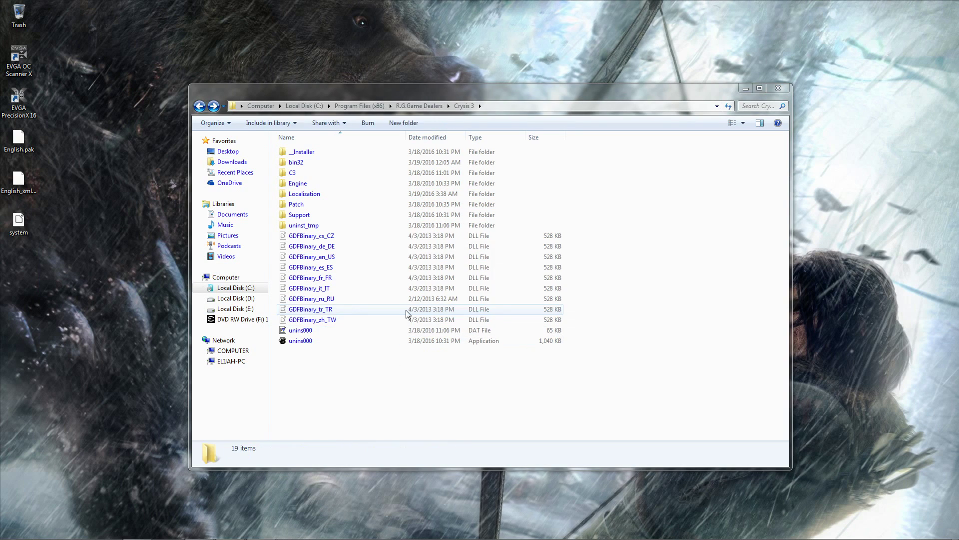
right_click(23, 226)
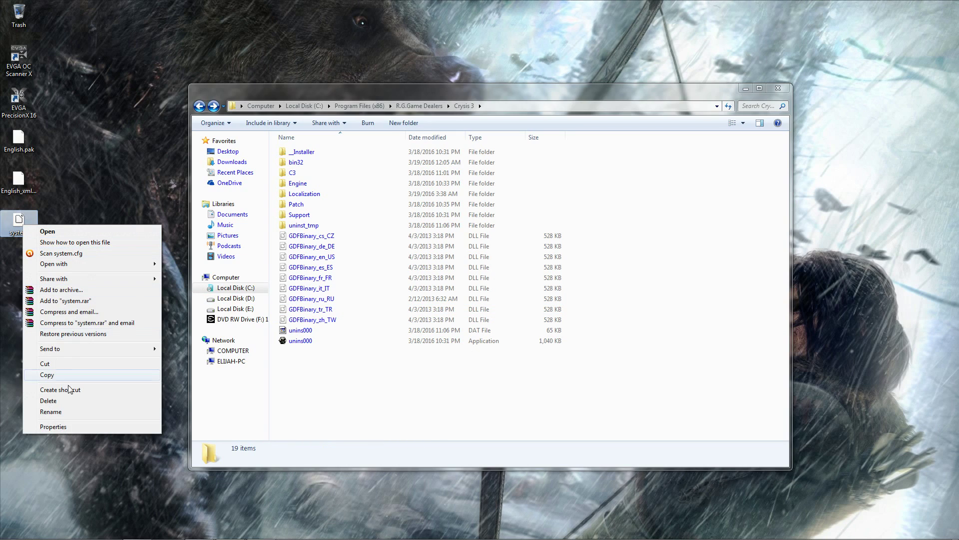
click(55, 232)
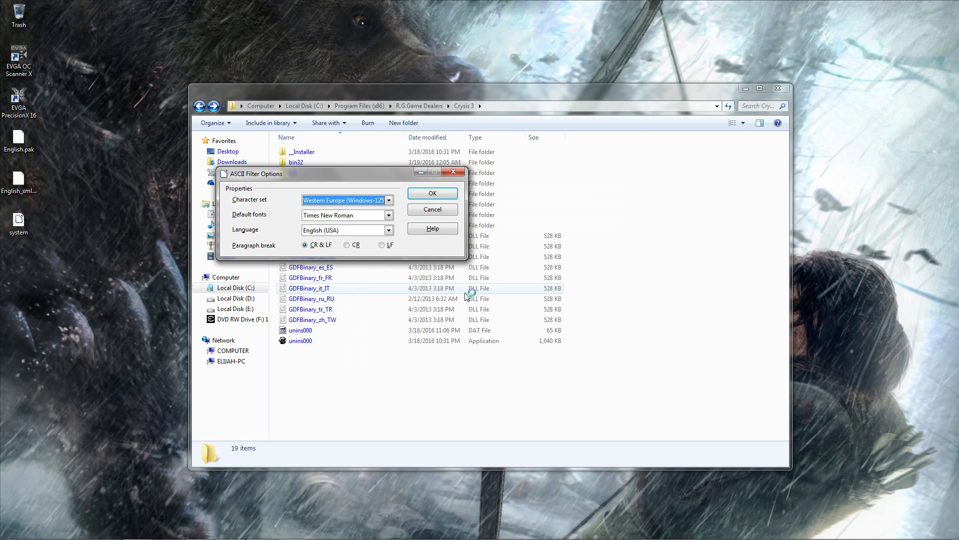
- Save system.cfg with the language lines set to english, keeping the plain-text format
click(441, 196)
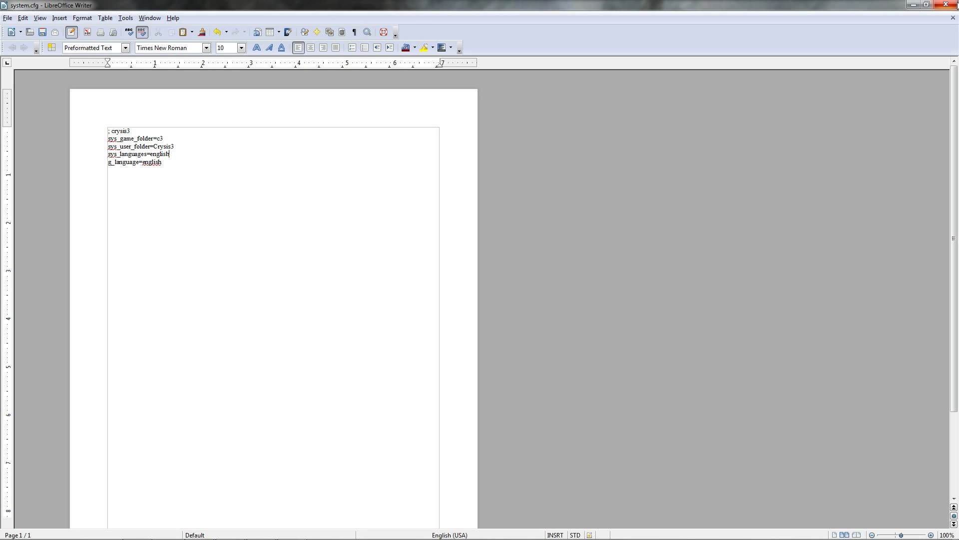
click(946, 5)
click(441, 285)
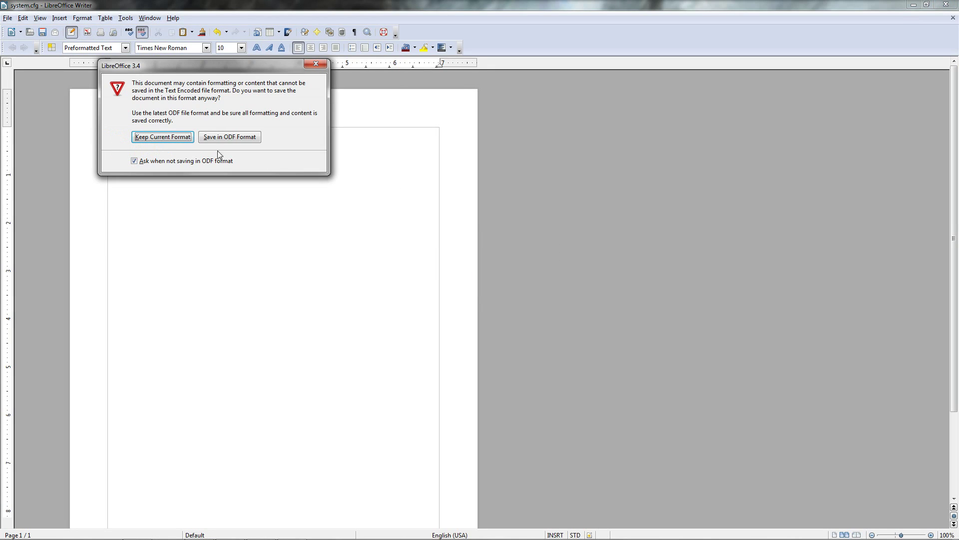
click(180, 136)
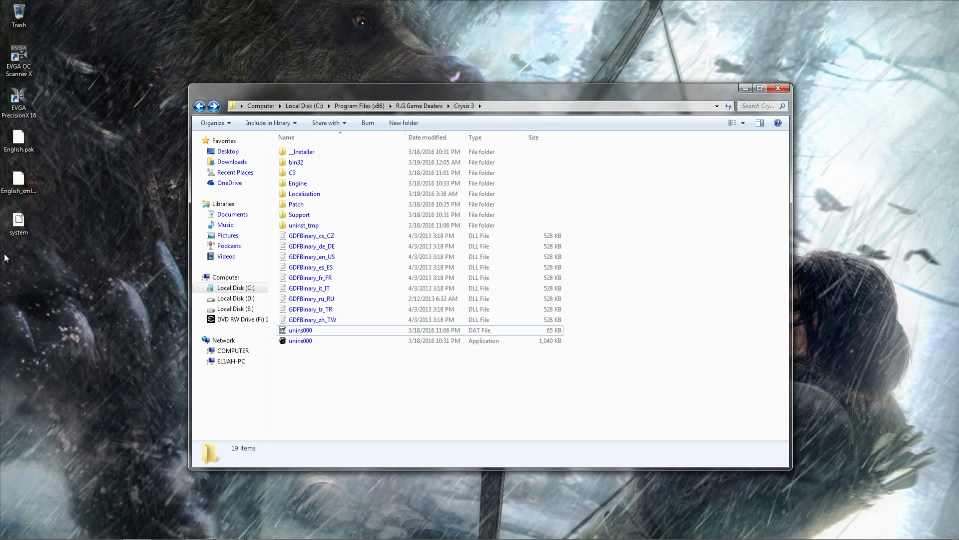
- Move system.cfg back into the Crysis 3 folder and select Crysis3 in bin32
drag(22, 223, 312, 375)
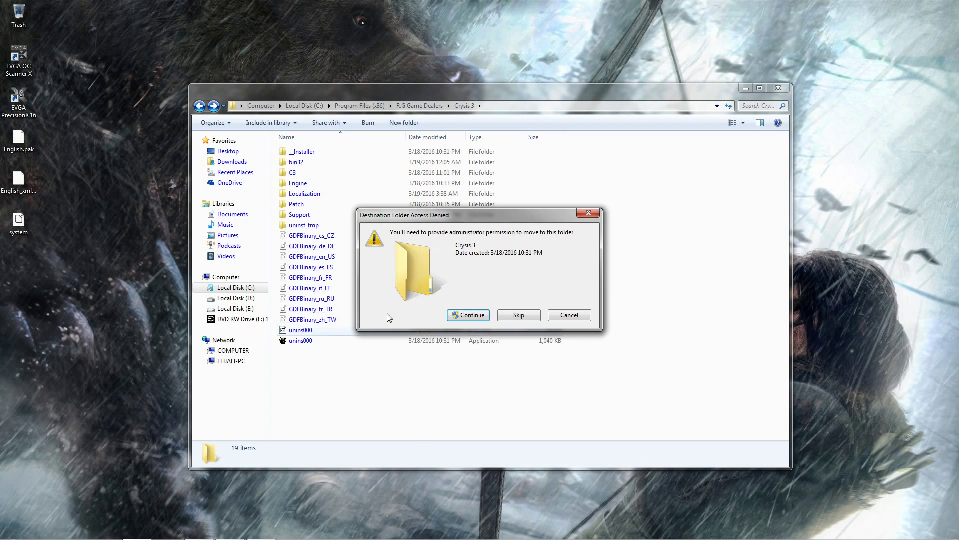
click(469, 316)
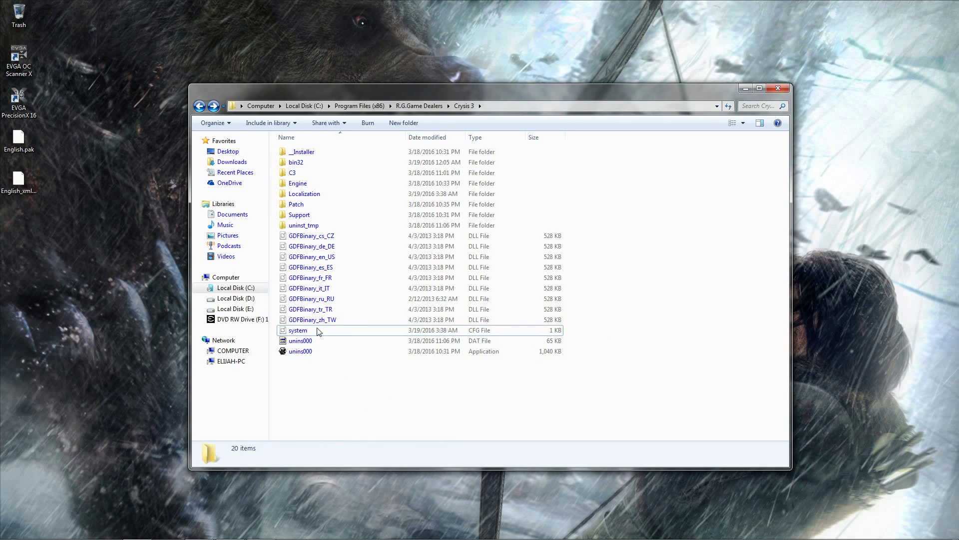
double_click(296, 163)
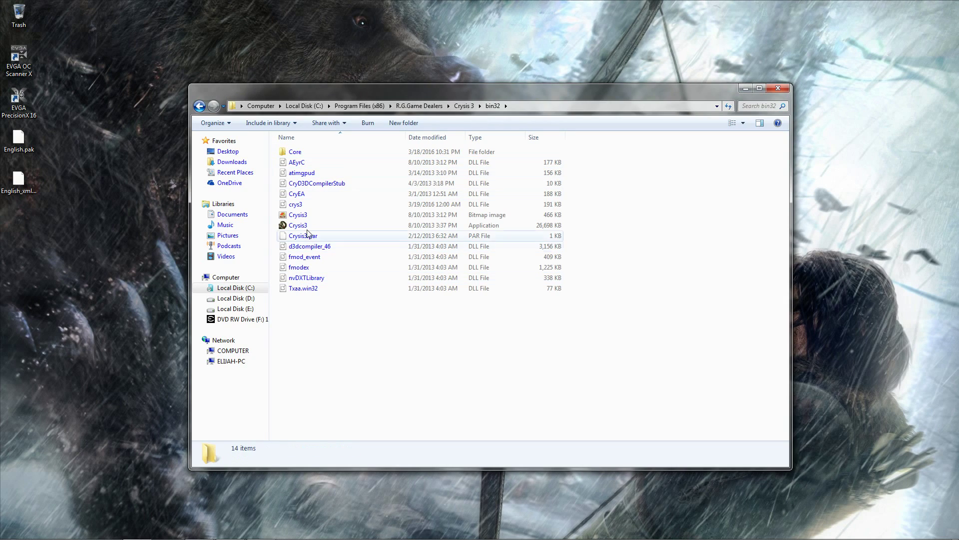
click(300, 226)
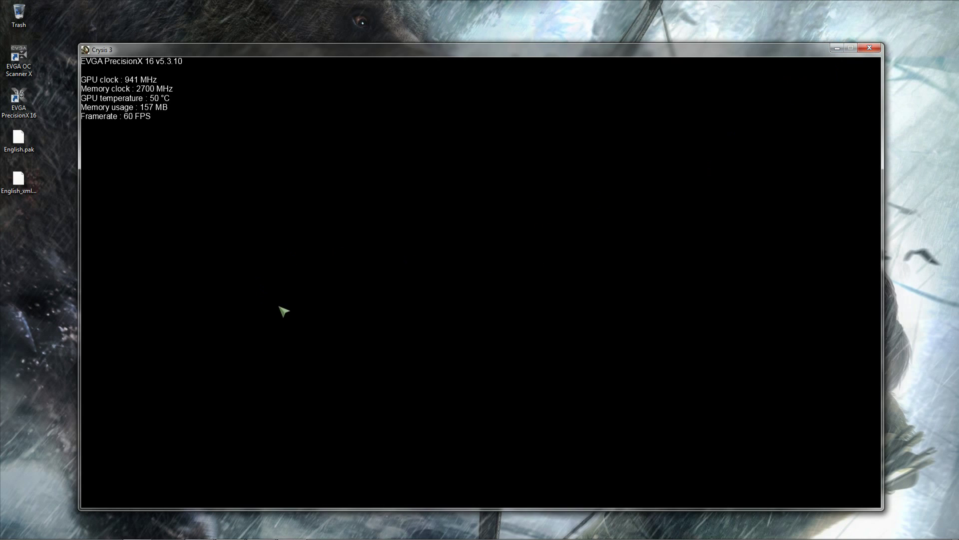
- Close the Crysis 3 game window before it finishes loading
click(871, 48)
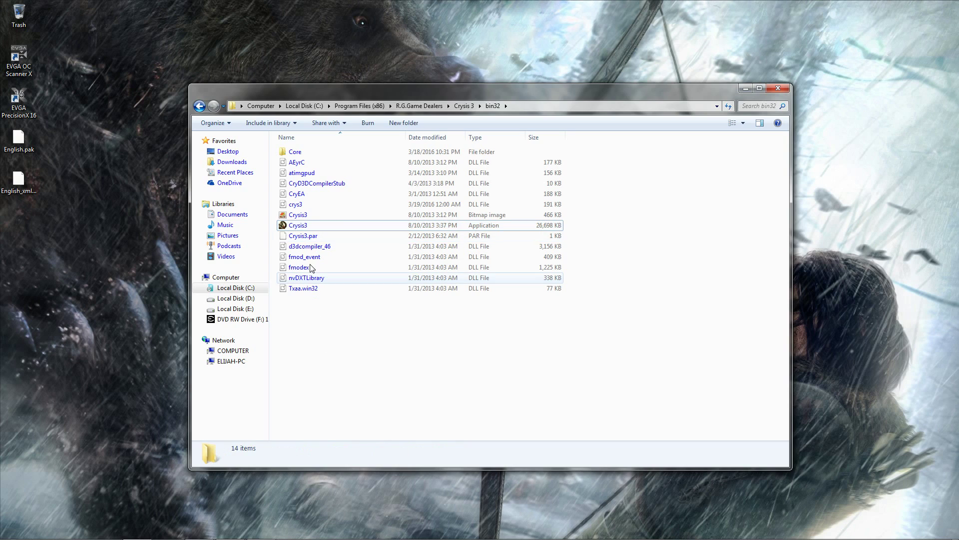
- Move Russian.pak and Russian_xml.pak to the desktop and place English.pak and English_xml.pak in Localization
click(199, 106)
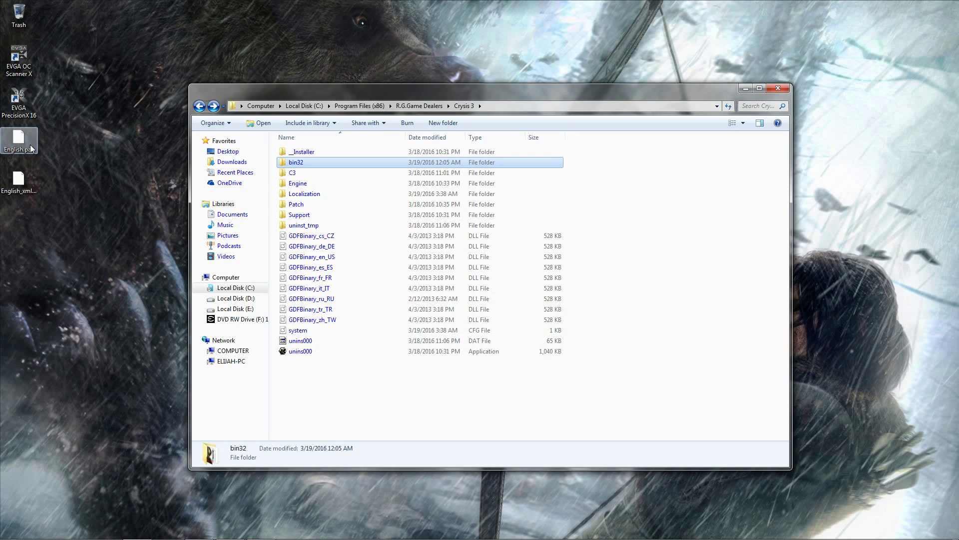
double_click(305, 194)
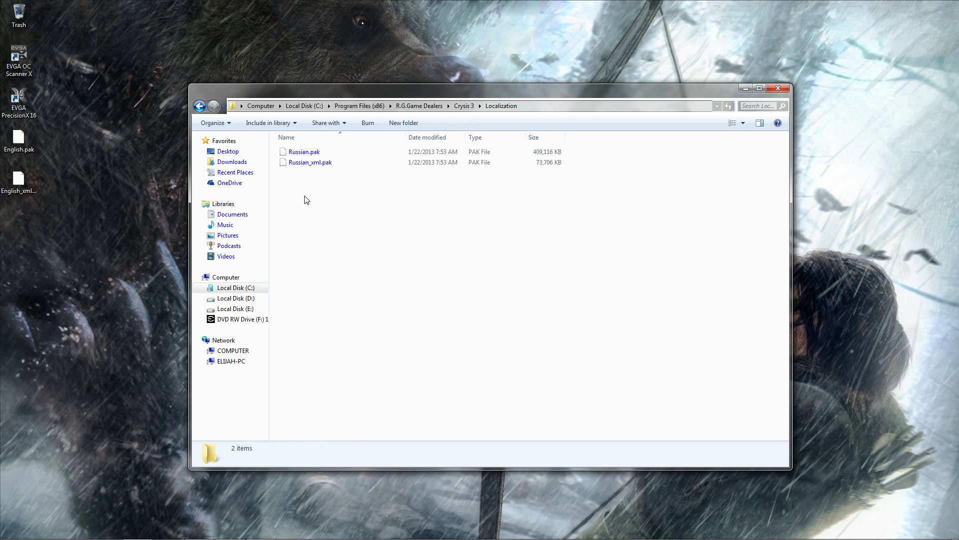
mouse_move(307, 189)
mouse_down()
mouse_move(307, 152)
mouse_move(215, 200)
mouse_move(12, 270)
mouse_move(20, 267)
mouse_up()
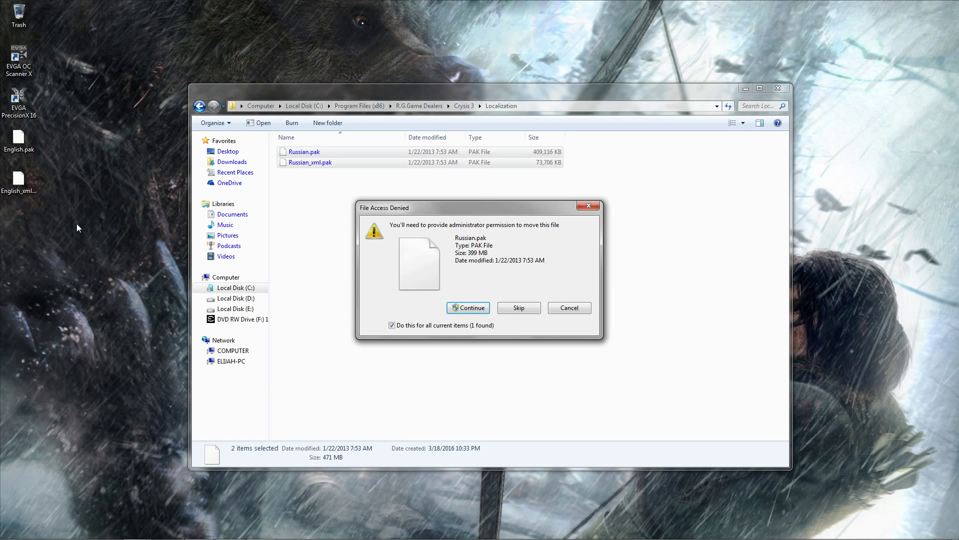
click(477, 308)
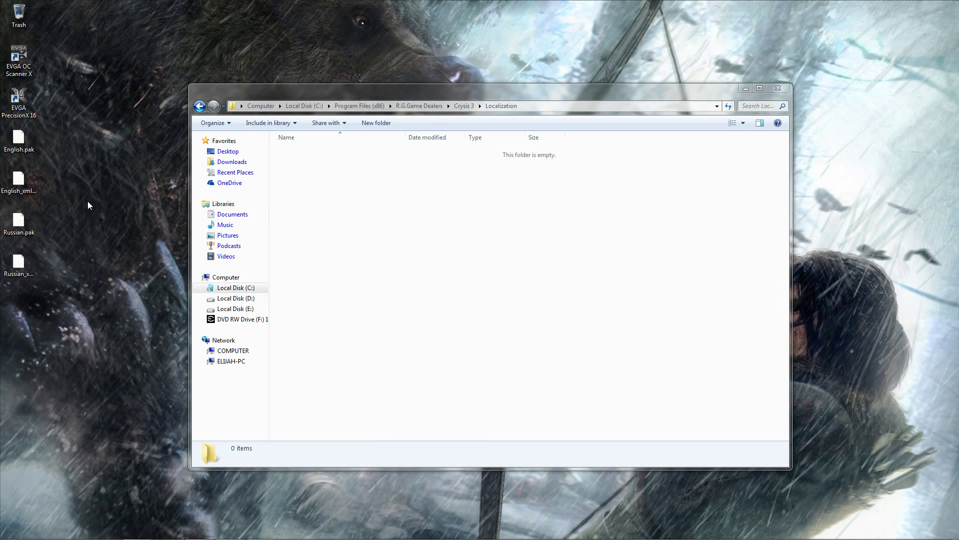
drag(52, 196, 372, 198)
click(478, 308)
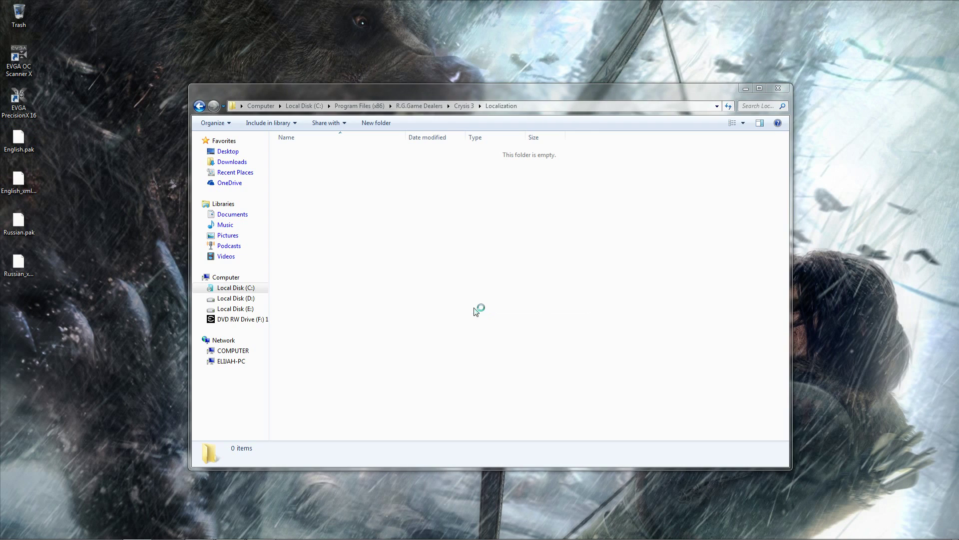
click(332, 220)
click(199, 106)
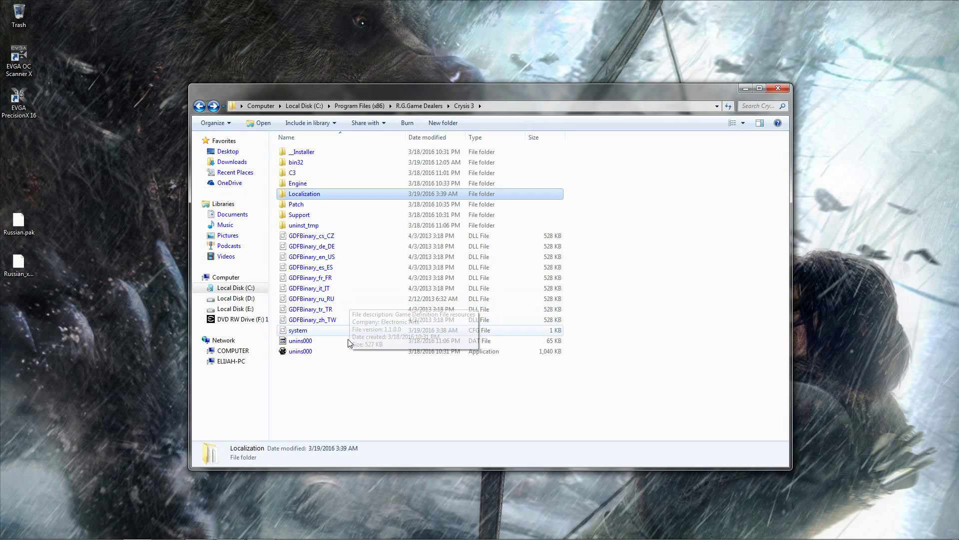
- Try opening system.cfg, then dismiss the ASCII Filter Options and cancel the Document in Use prompt
double_click(310, 331)
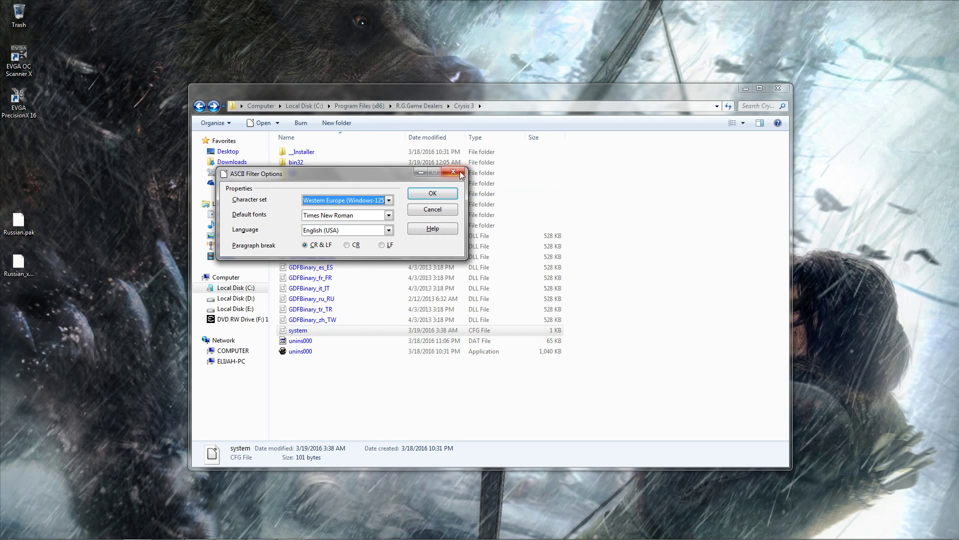
click(437, 193)
click(525, 301)
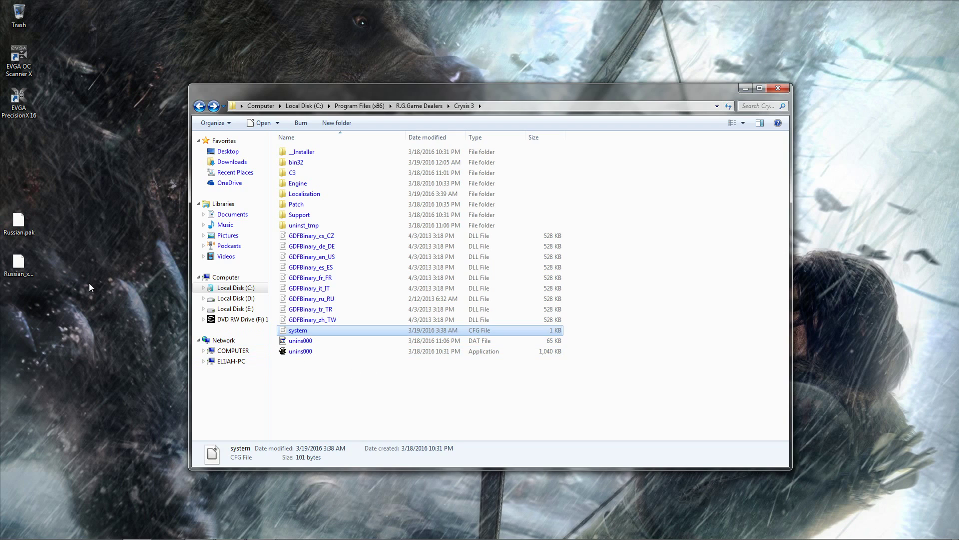
click(47, 265)
- Select and then deselect the Russian pak files on the desktop, and open the bin32 folder
click(358, 388)
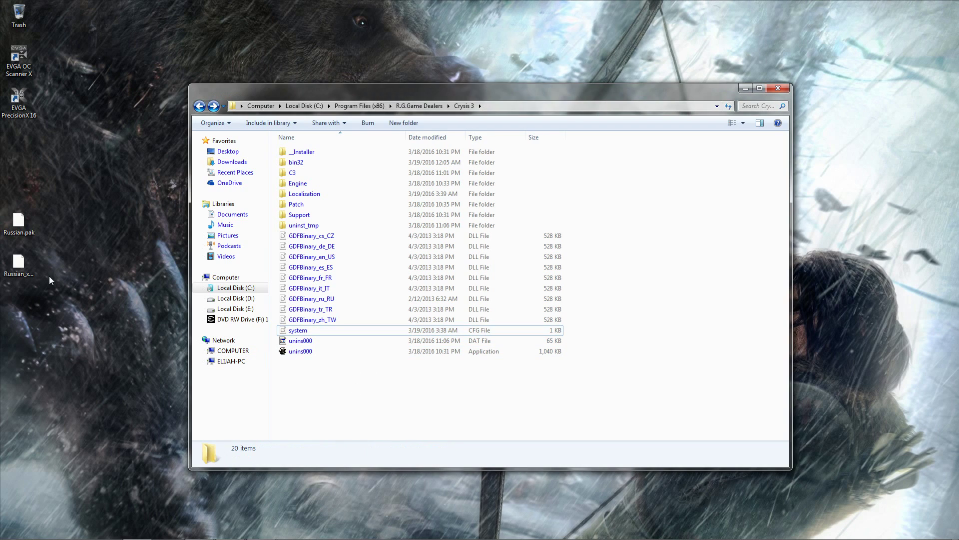
drag(49, 276, 10, 213)
click(369, 418)
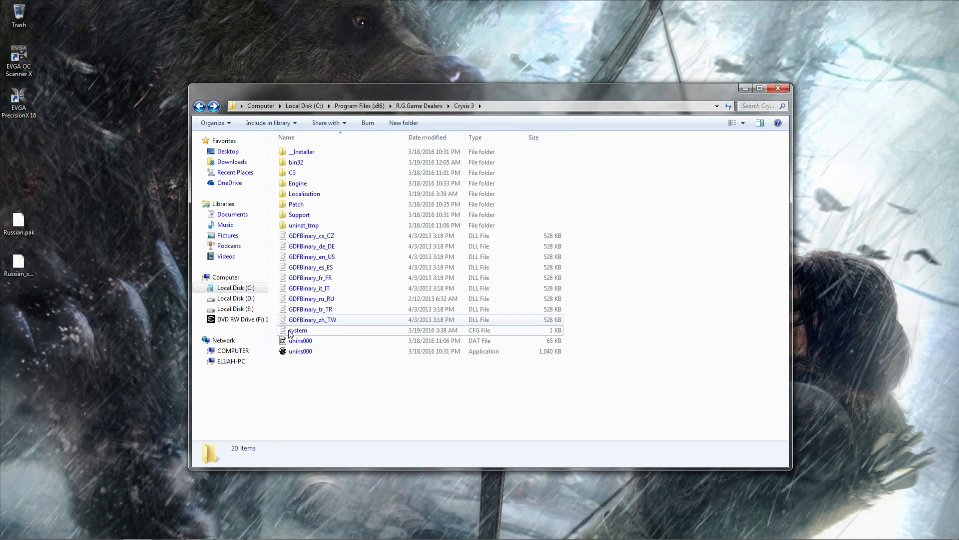
drag(38, 275, 14, 232)
click(333, 392)
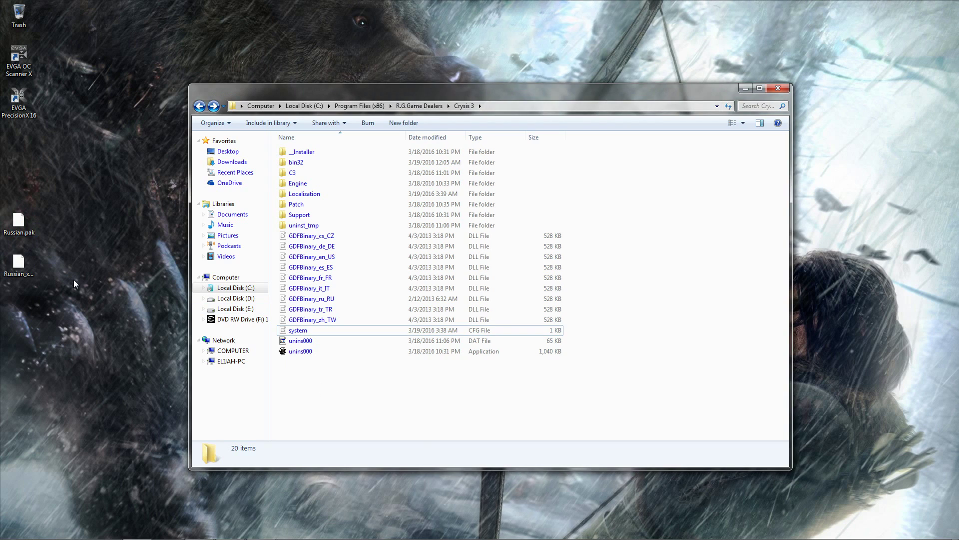
drag(73, 280, 14, 220)
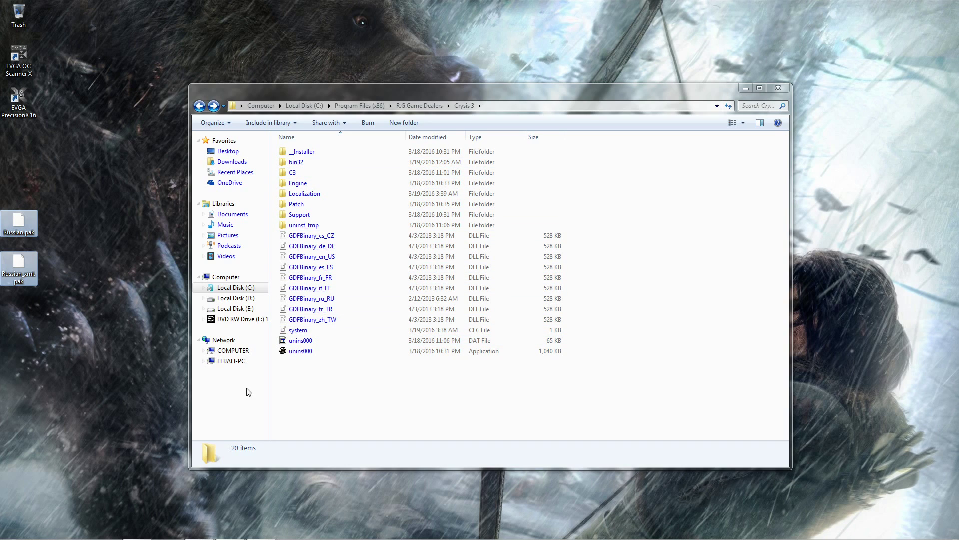
click(306, 381)
drag(60, 283, 2, 212)
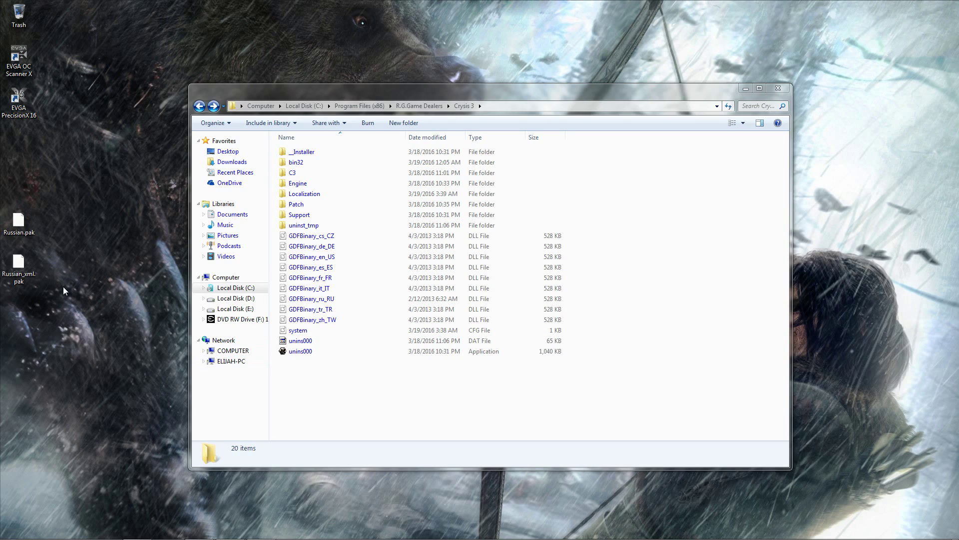
drag(55, 294, 10, 220)
click(44, 255)
double_click(307, 164)
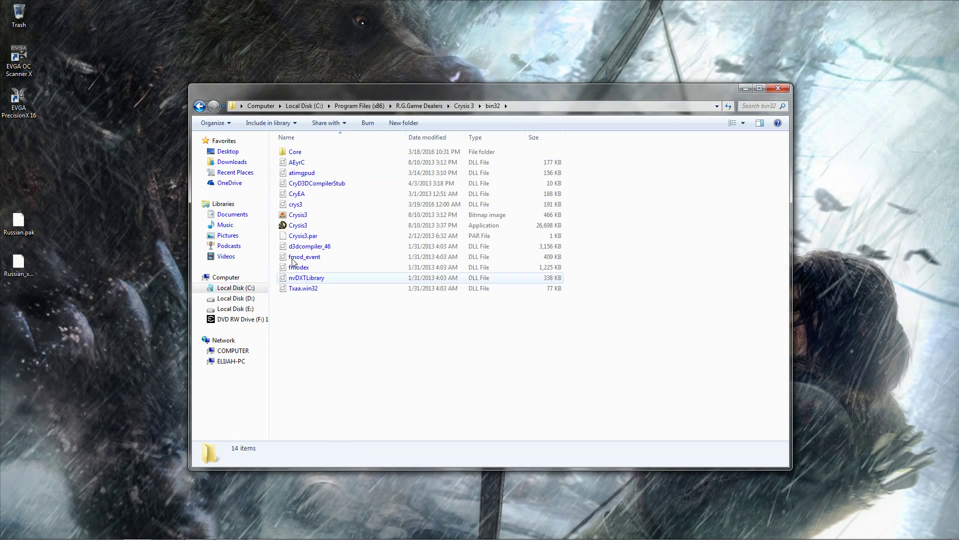
- Run Crysis3 from bin32 and pass the English PRESS ENTER TO BEGIN screen
click(320, 226)
click(408, 339)
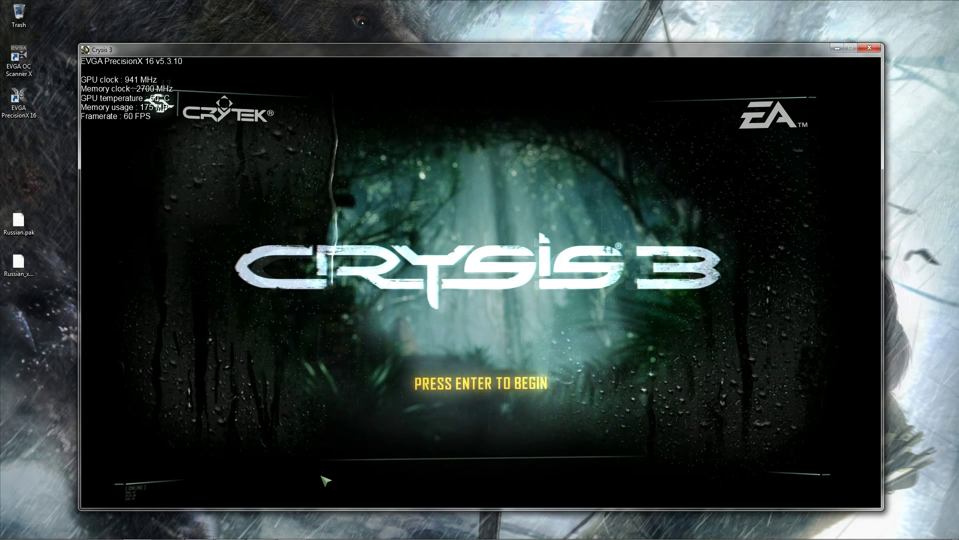
key(Return)
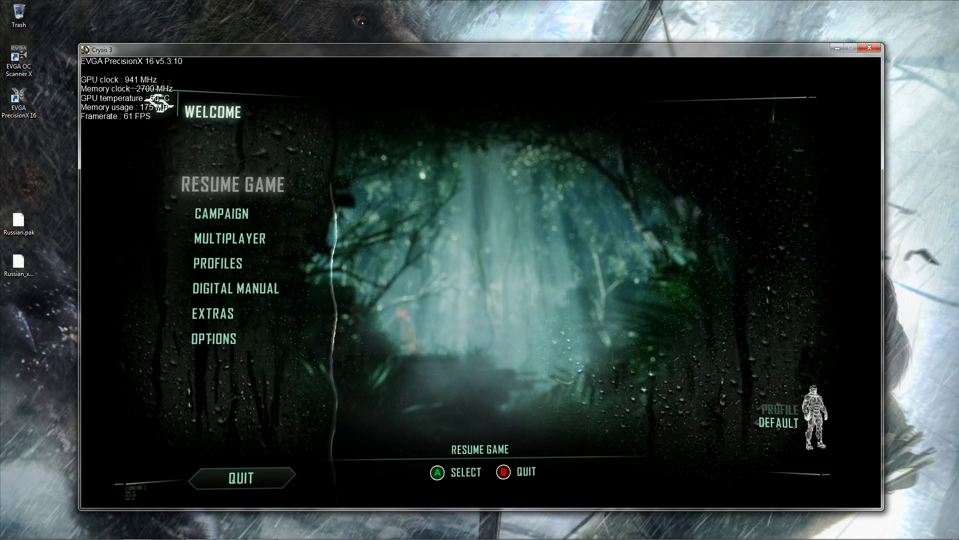
- Select Campaign in the English main menu and enter it
key(Down)
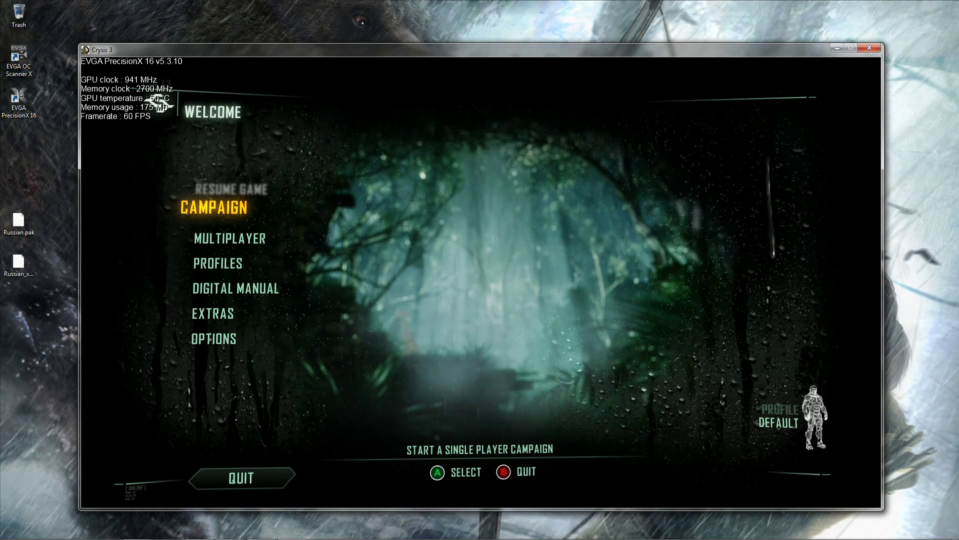
key(Down)
key(Down)
key(Down)
key(Down)
key(Down)
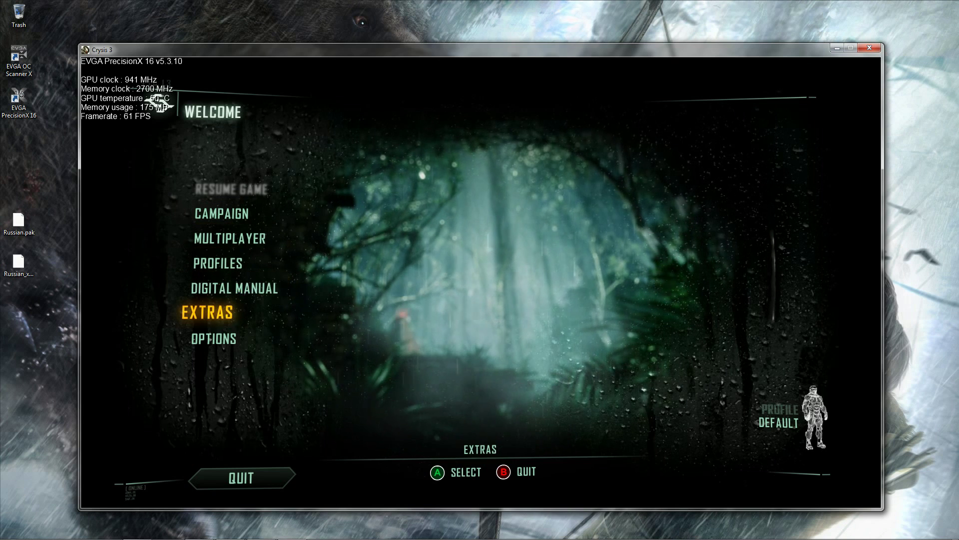
key(Up)
key(Up)
key(Up)
key(Up)
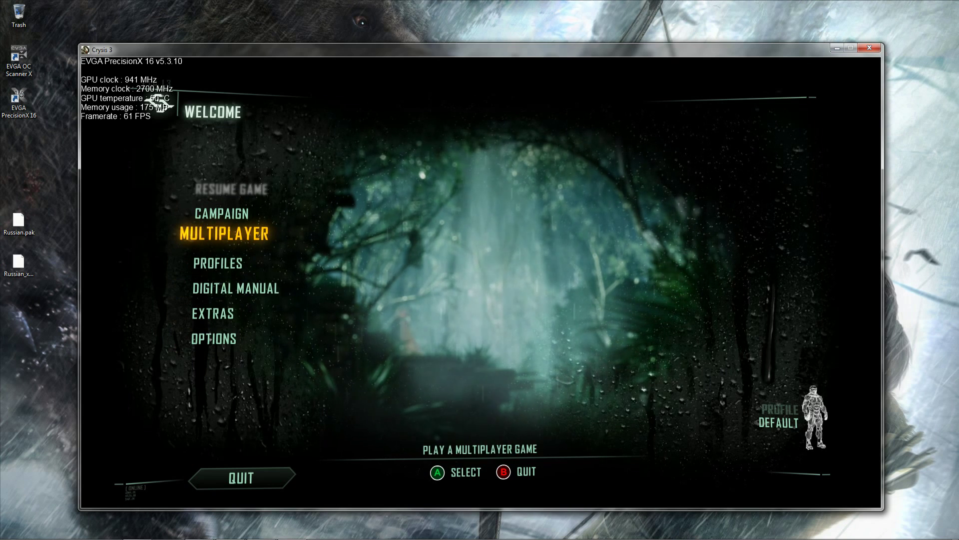
key(Up)
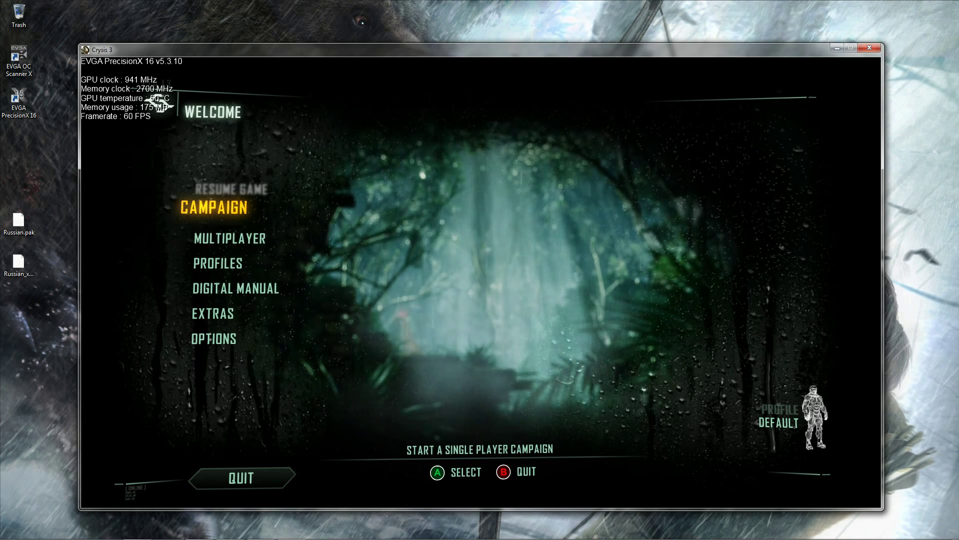
key(Down)
key(Down)
key(Up)
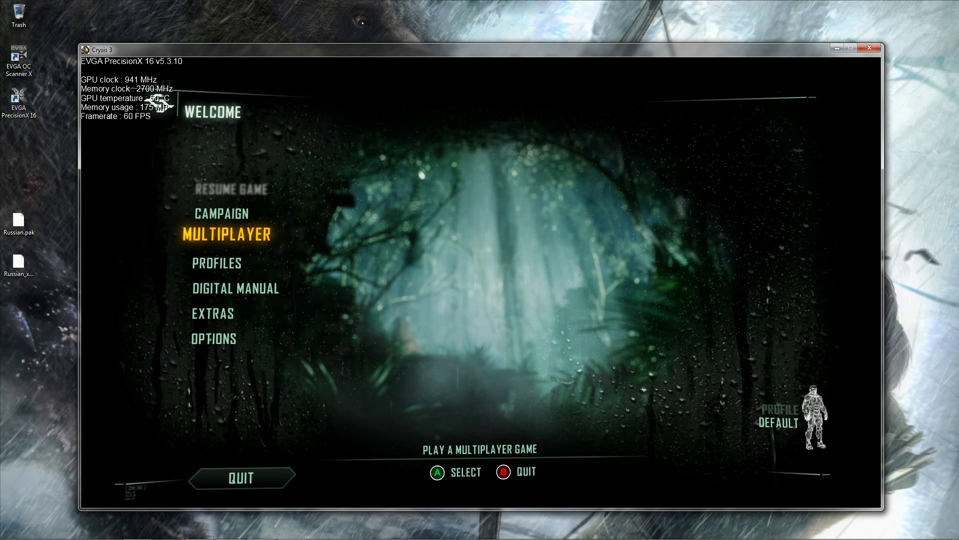
key(Up)
- Choose New Campaign and confirm Soldier as the difficulty level
key(Down)
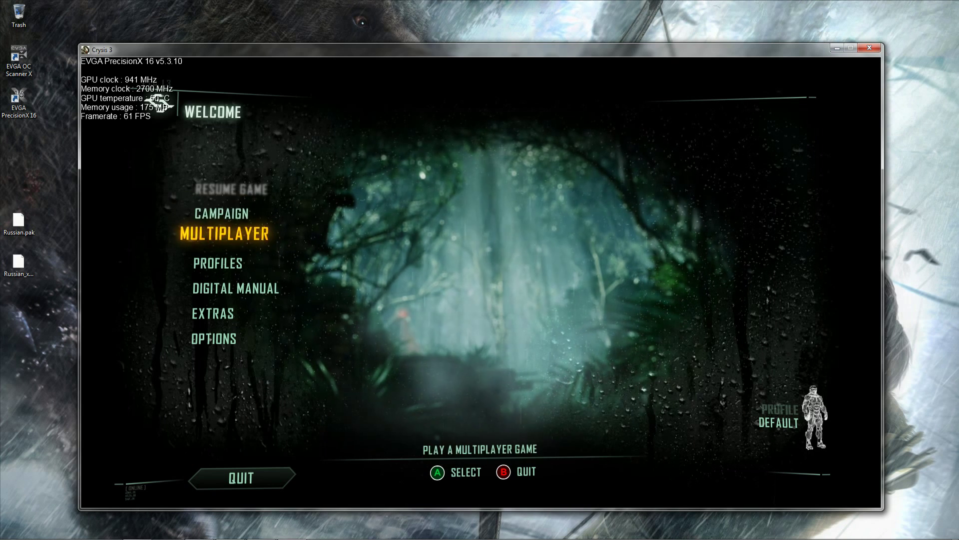
key(Up)
key(Return)
key(Down)
key(Down)
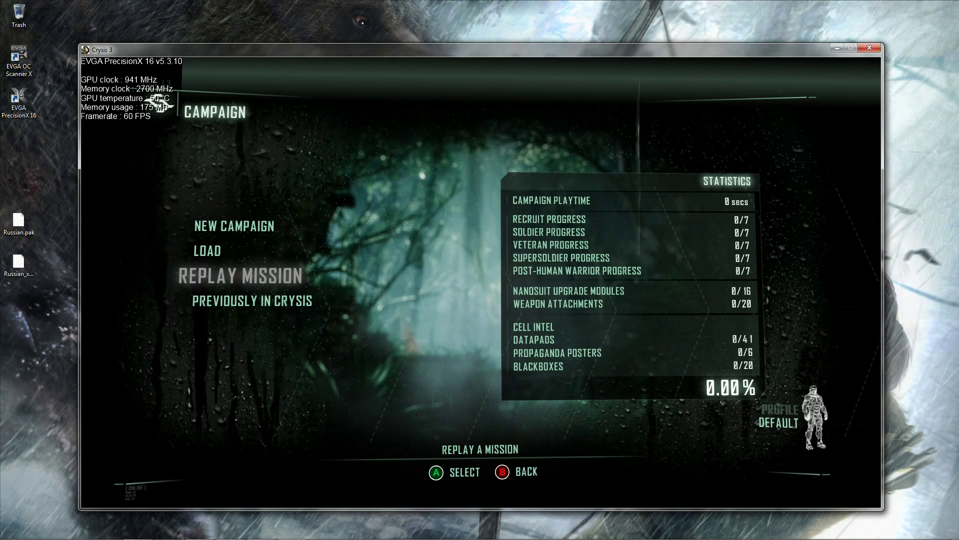
key(Up)
key(Up)
key(Down)
key(Up)
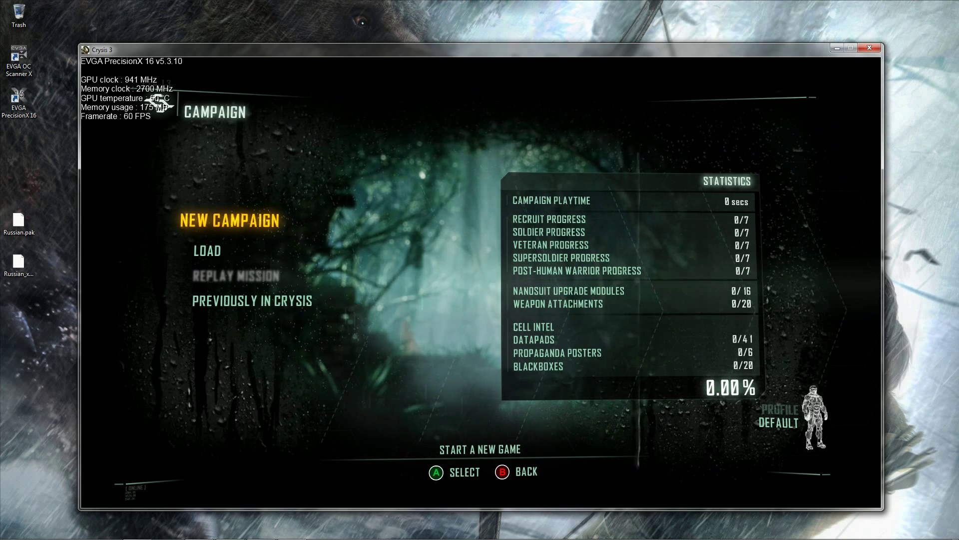
key(Return)
key(Down)
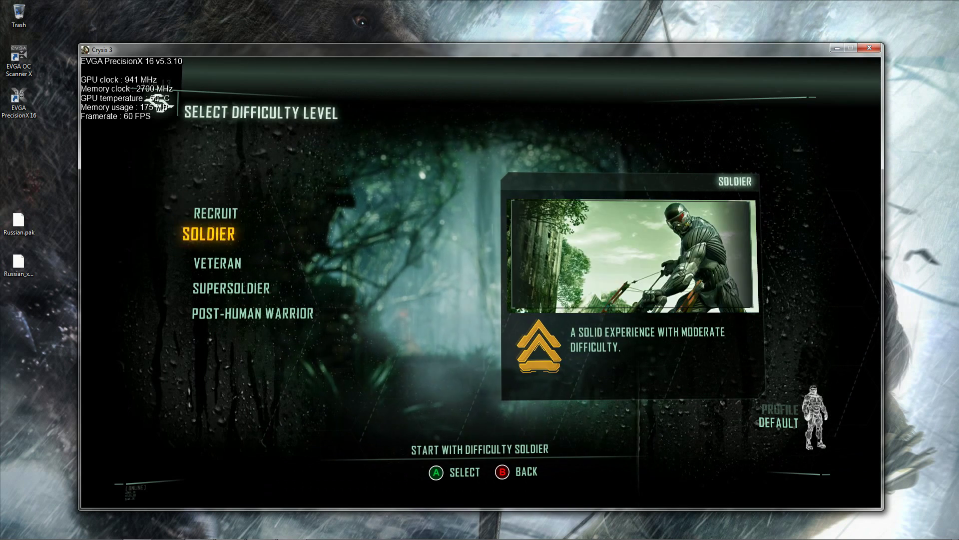
key(Up)
key(Return)
key(Return)
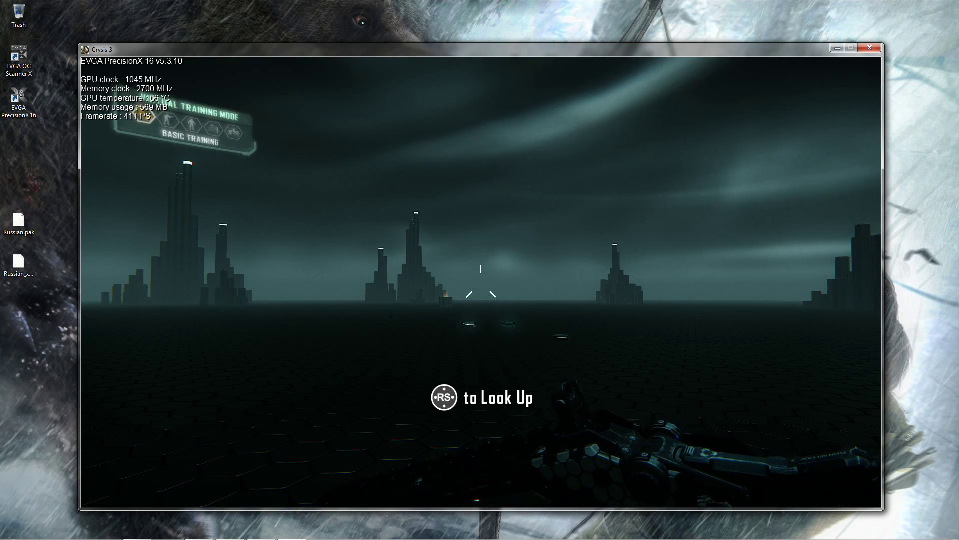
- Play Basic Training, following the English 'Mouse to Look Up' prompt
mouse_move(481, 283)
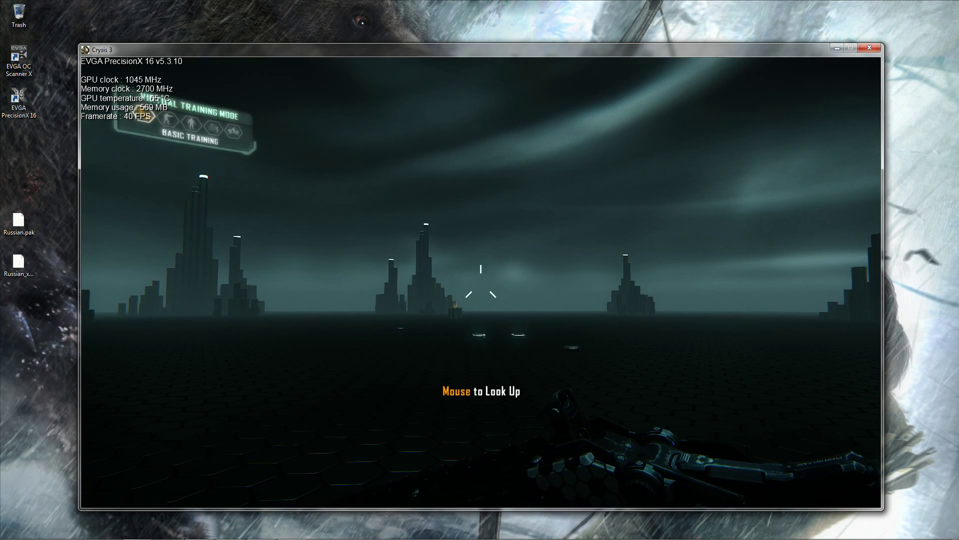